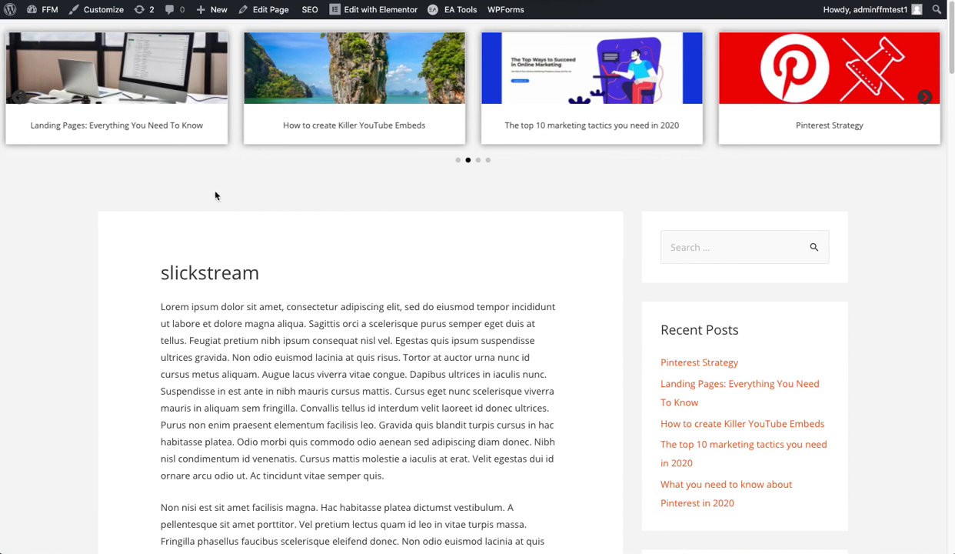
# Step: Switch to the Slickstream Engagement Suite page and examine its Filmstrips and Slick Search descriptions
pyautogui.moveTo(156, 273); pyautogui.dragTo(273, 280)
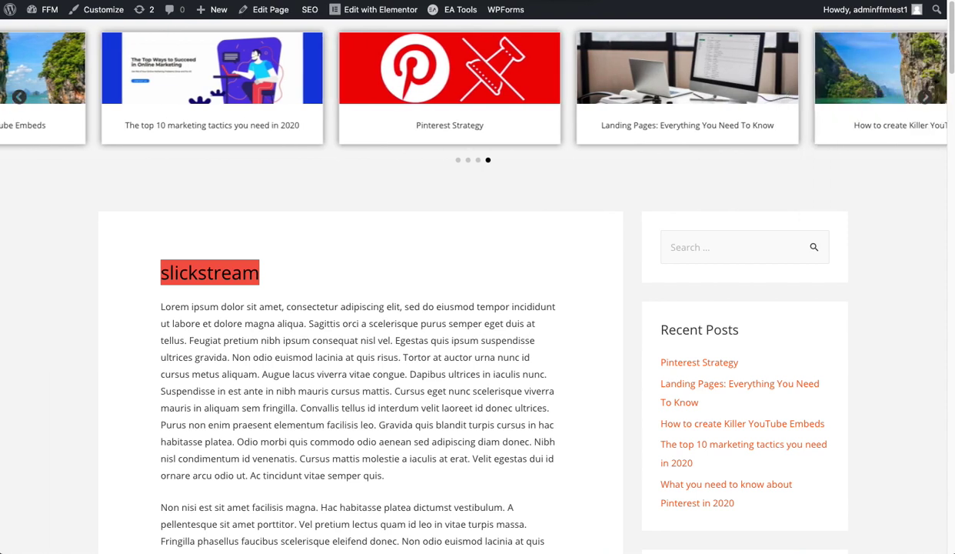
pyautogui.moveTo(954, 17); pyautogui.dragTo(126, 0)
pyautogui.scroll(10, 231, 323)
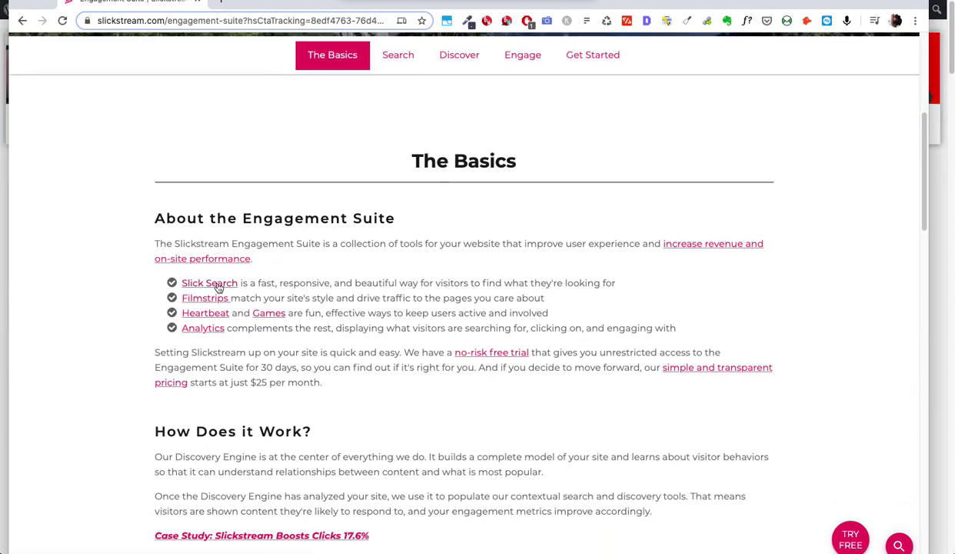
pyautogui.scroll(-1, 220, 280)
pyautogui.click(207, 241)
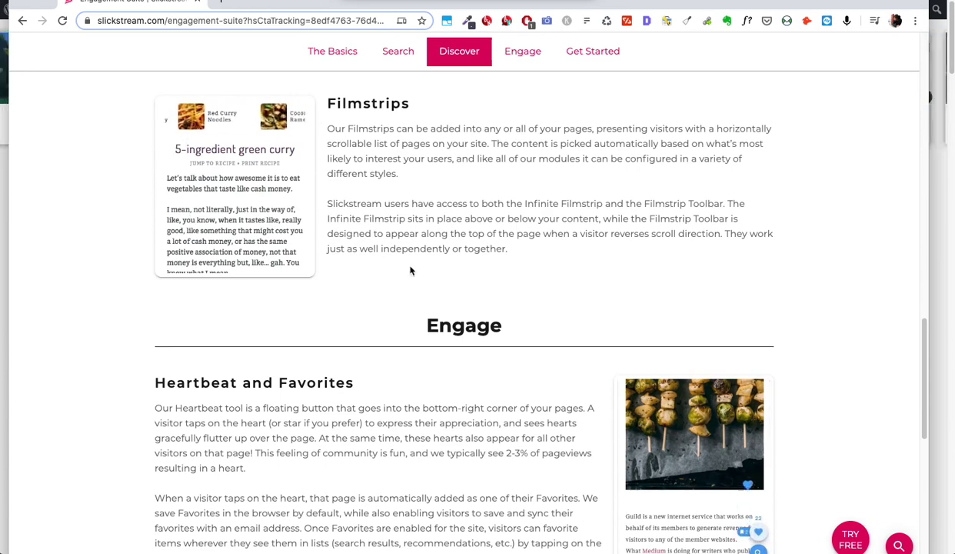
pyautogui.scroll(5, 415, 272)
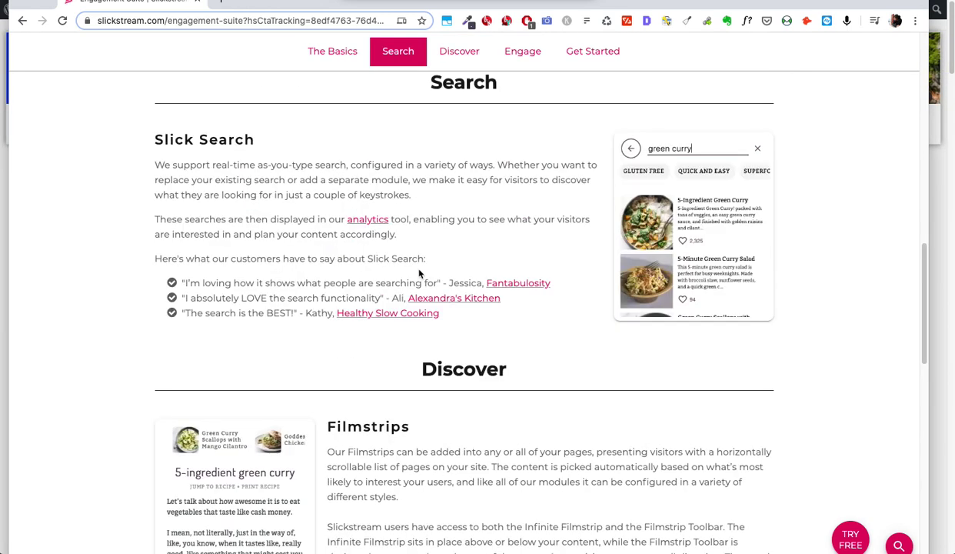
pyautogui.scroll(5, 348, 298)
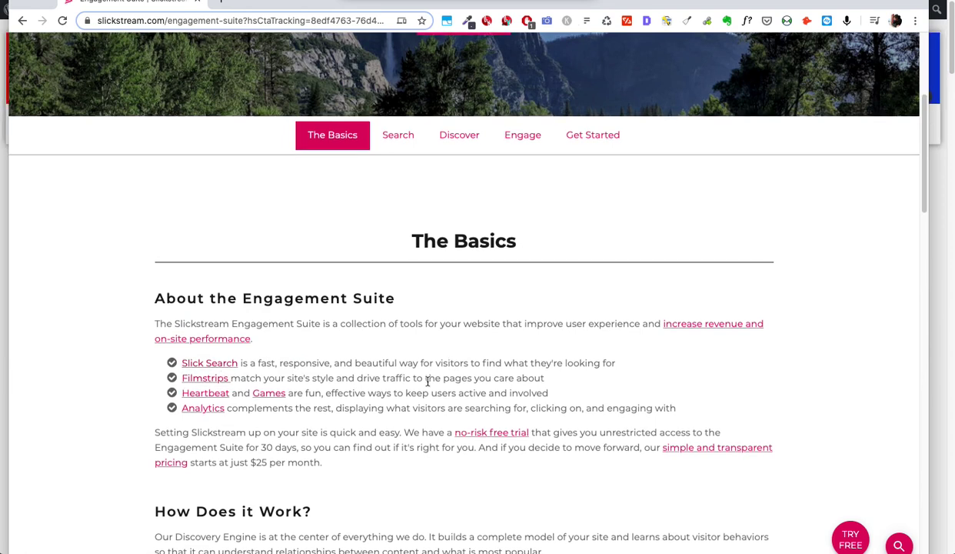
pyautogui.click(195, 362)
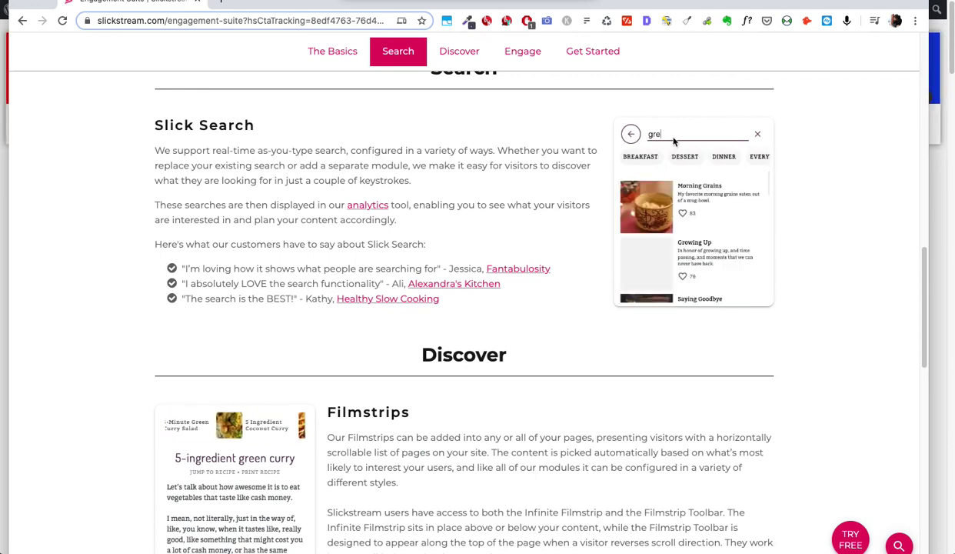
# Step: Examine the Engage section of the Engagement Suite page, covering Heartbeat and Favorites, Games and Analytics
pyautogui.scroll(-3, 405, 248)
pyautogui.scroll(-3, 515, 465)
pyautogui.scroll(-1, 514, 465)
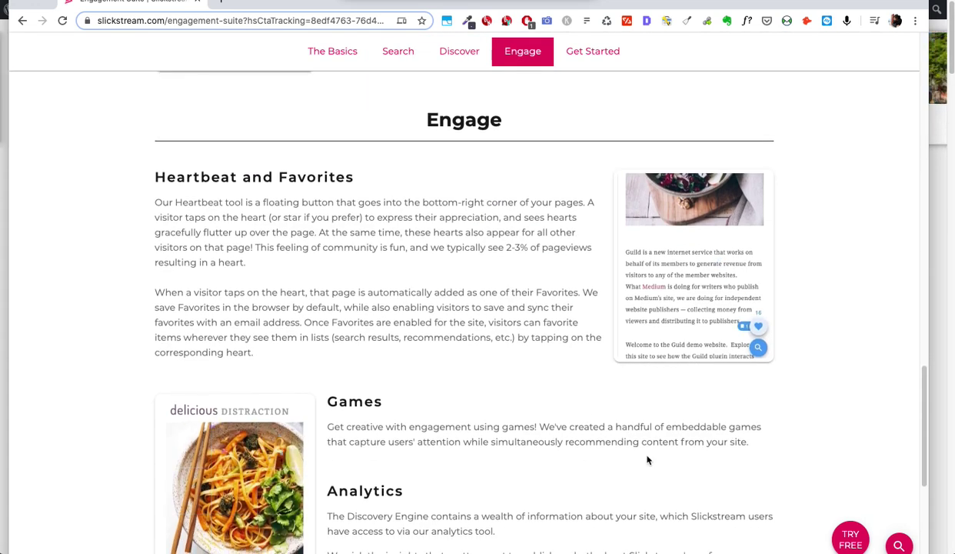
pyautogui.scroll(-1, 647, 460)
pyautogui.scroll(-3, 647, 456)
pyautogui.scroll(15, 647, 456)
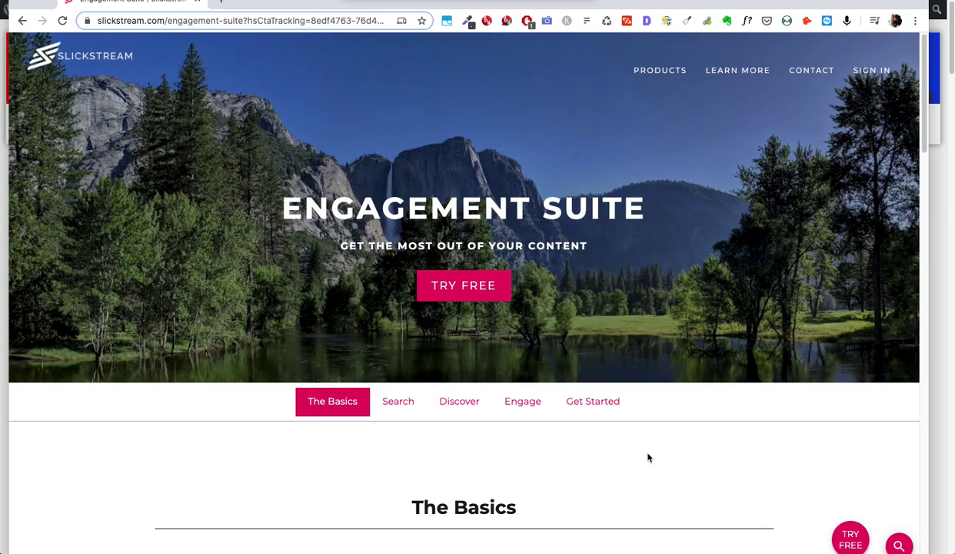
pyautogui.scroll(-10, 648, 457)
pyautogui.scroll(-8, 648, 454)
pyautogui.scroll(1, 655, 436)
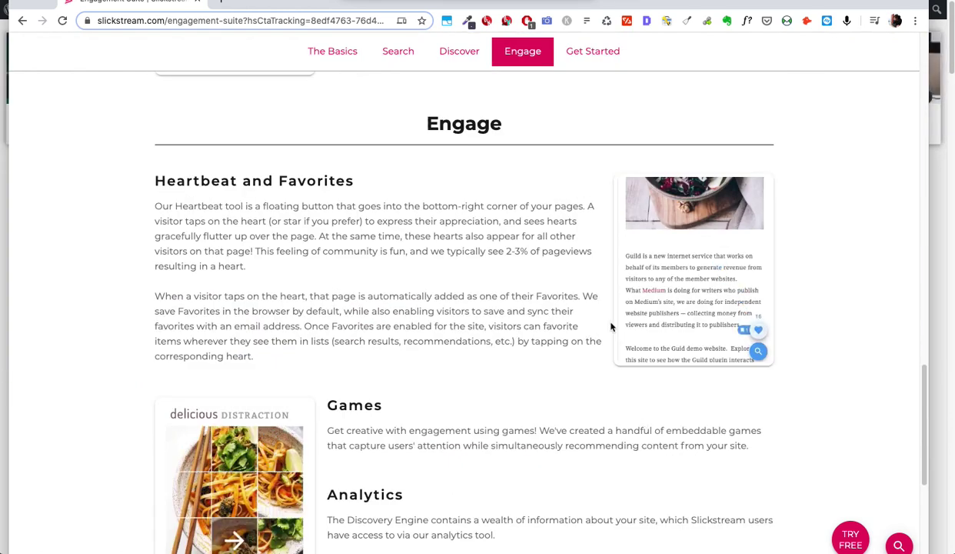
pyautogui.scroll(-1, 624, 399)
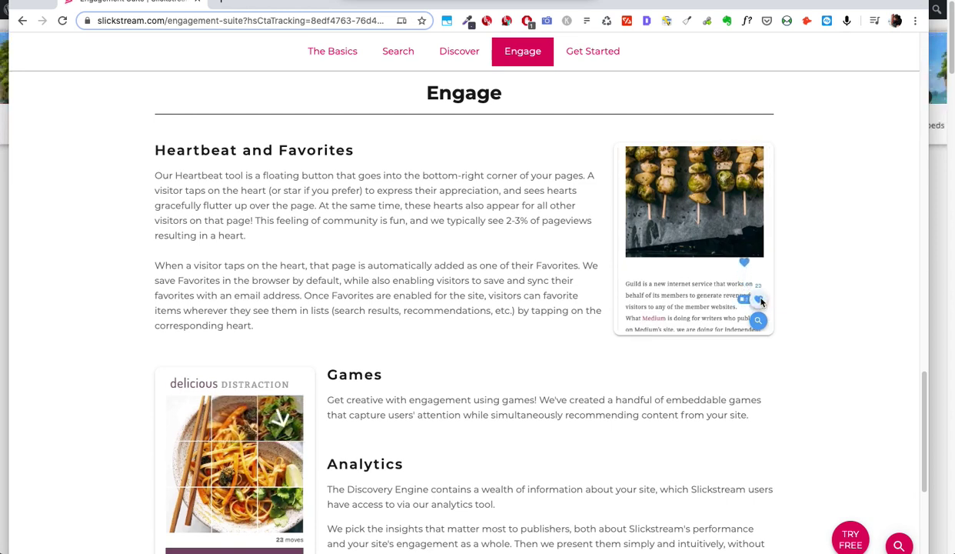
pyautogui.scroll(-3, 696, 390)
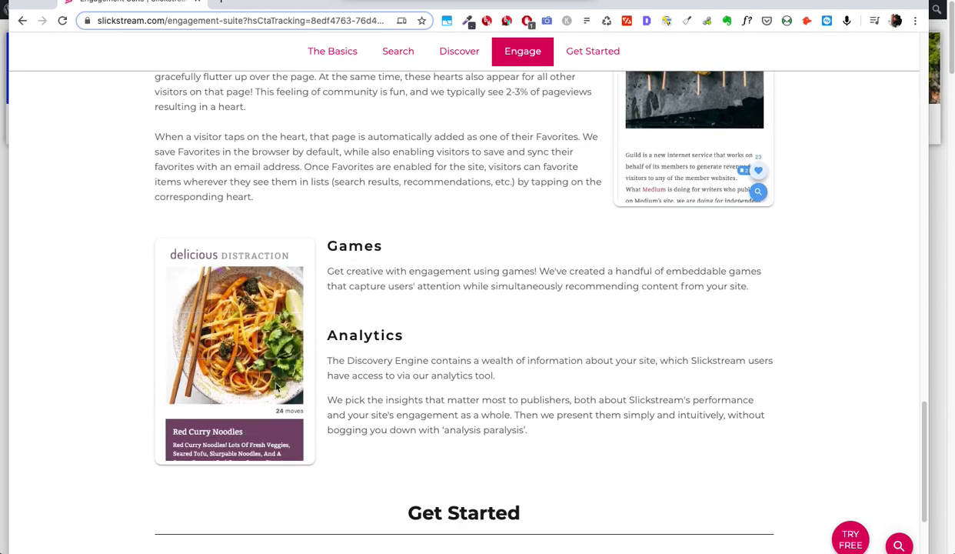
pyautogui.scroll(-1, 346, 396)
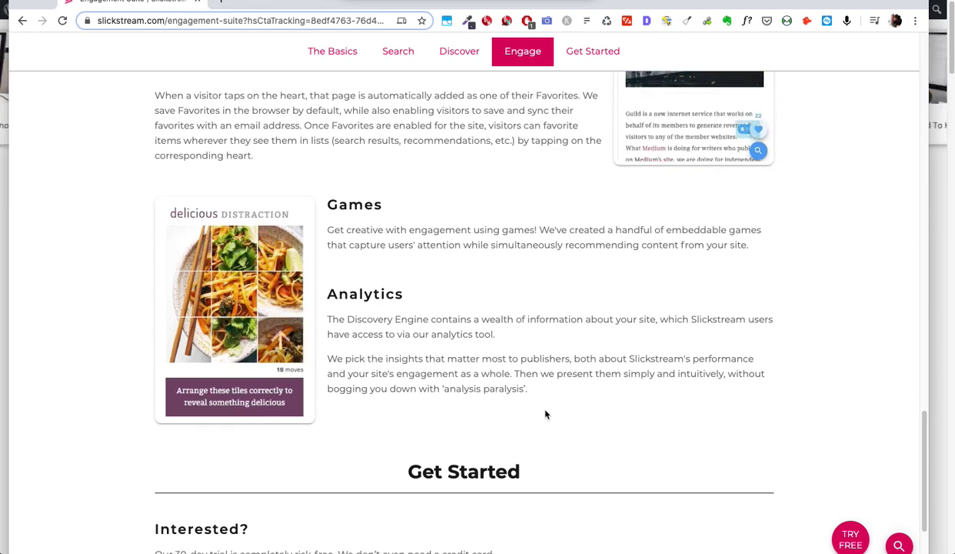
pyautogui.scroll(20, 550, 199)
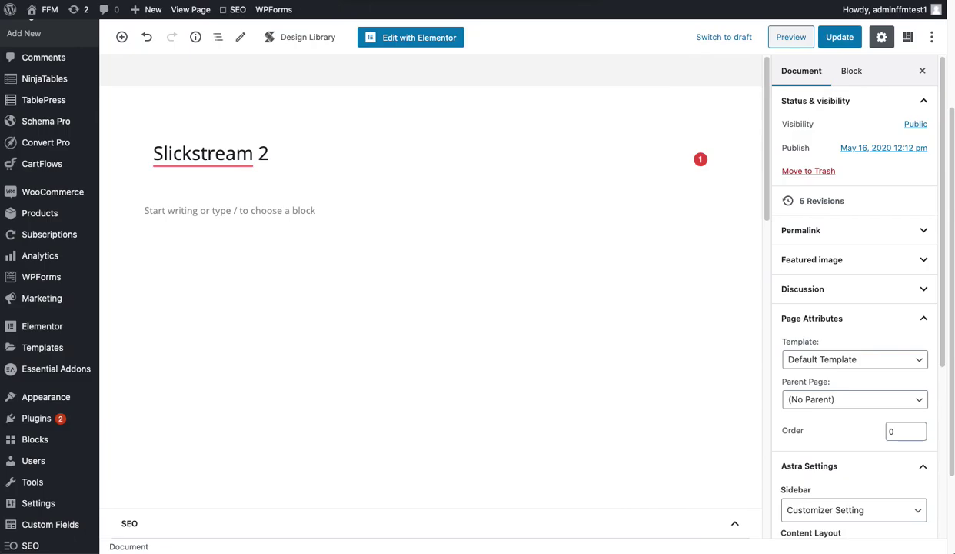
# Step: Add a new Astra custom layout in WordPress titled "Filmstrip 2" and save it as a draft
pyautogui.scroll(-3, 106, 418)
pyautogui.moveTo(68, 397)
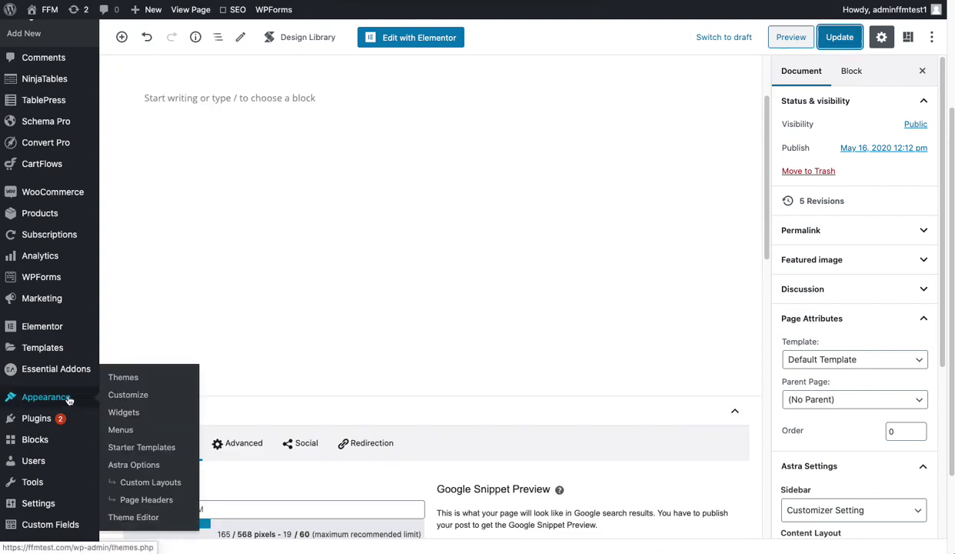
pyautogui.click(153, 482)
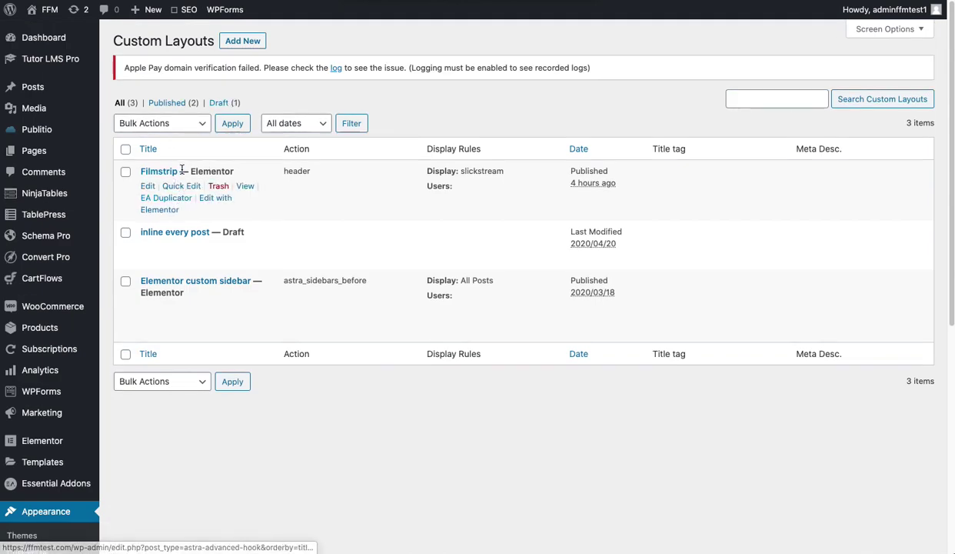
pyautogui.click(249, 42)
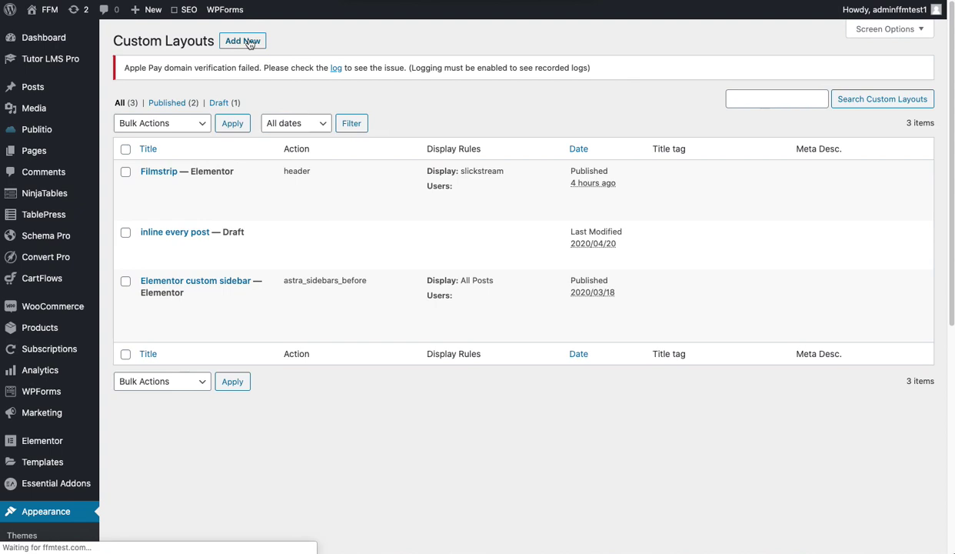
pyautogui.write('Filmstrip 2')
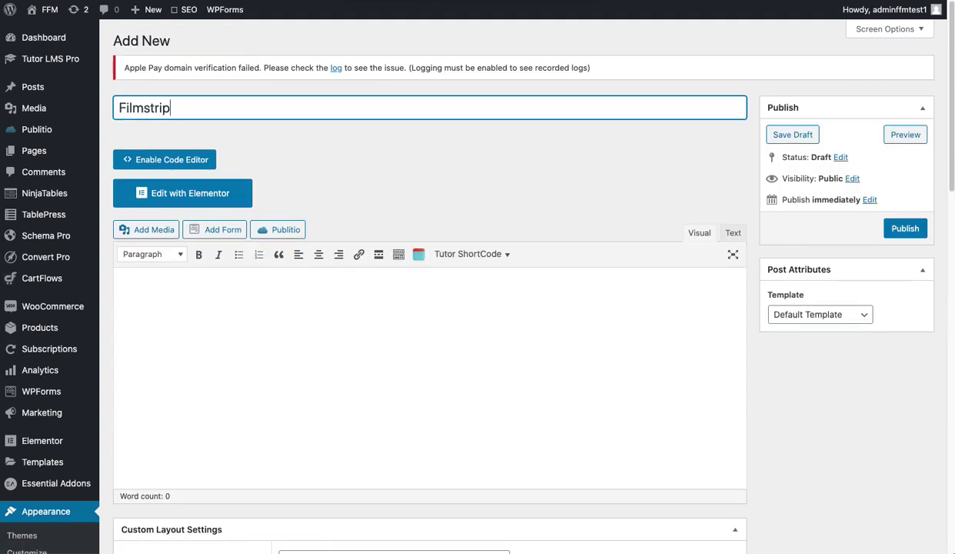
pyautogui.click(805, 132)
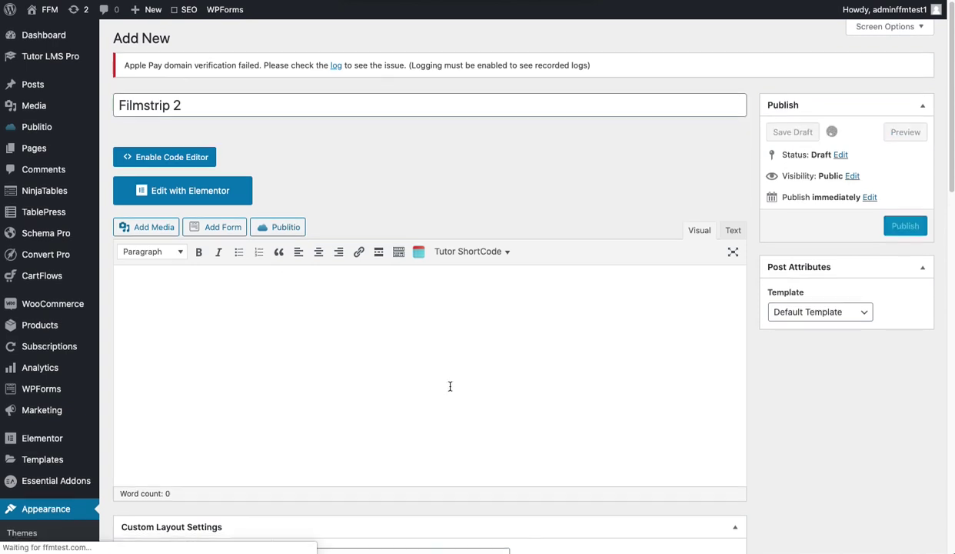
pyautogui.scroll(-3, 447, 386)
pyautogui.scroll(3, 448, 329)
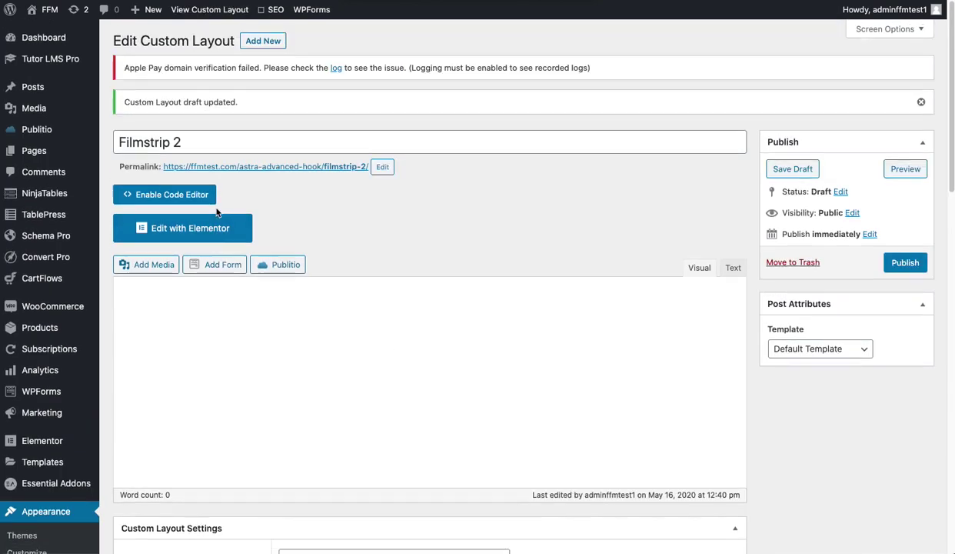
# Step: Open the Filmstrip 2 layout in Elementor and place a Post Carousel widget in the empty section
pyautogui.click(204, 228)
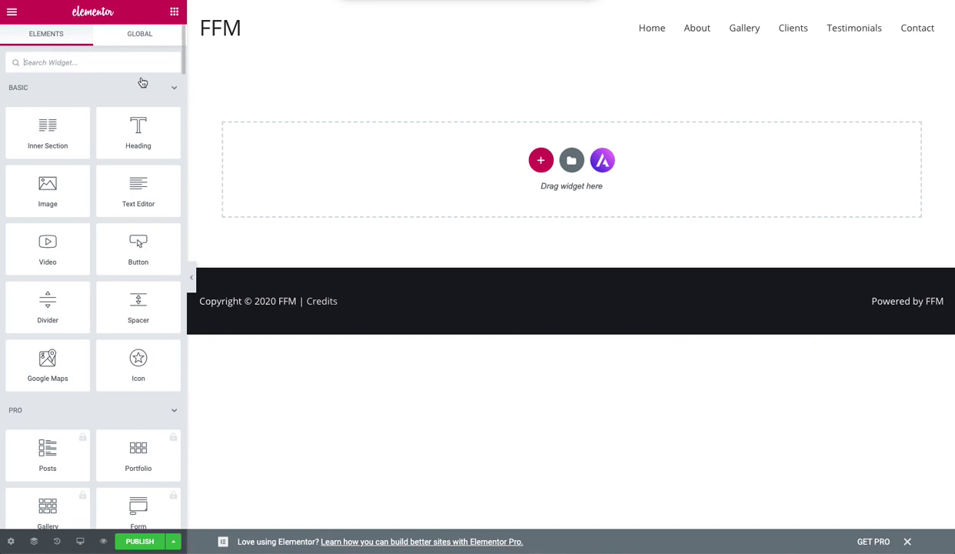
pyautogui.write('a')
pyautogui.write('caro')
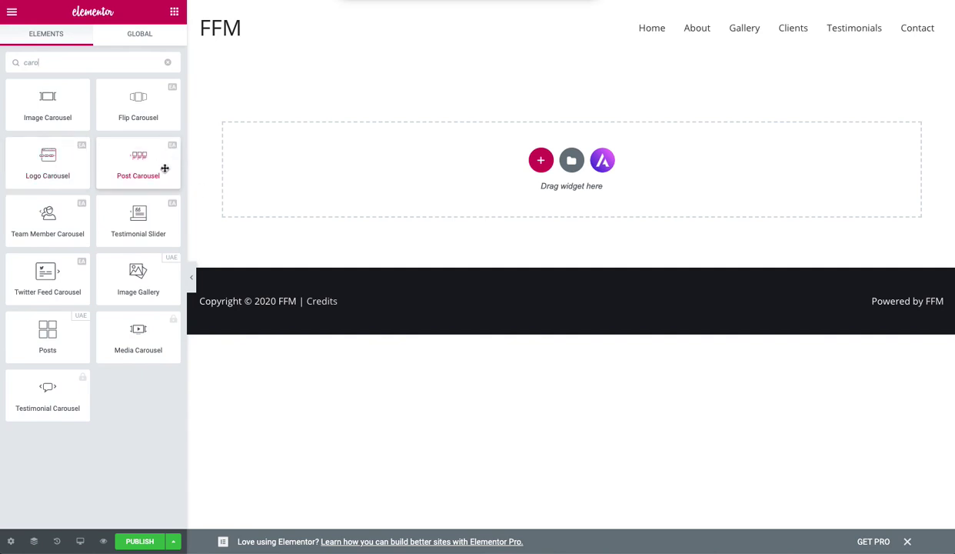
pyautogui.moveTo(128, 160); pyautogui.dragTo(505, 159)
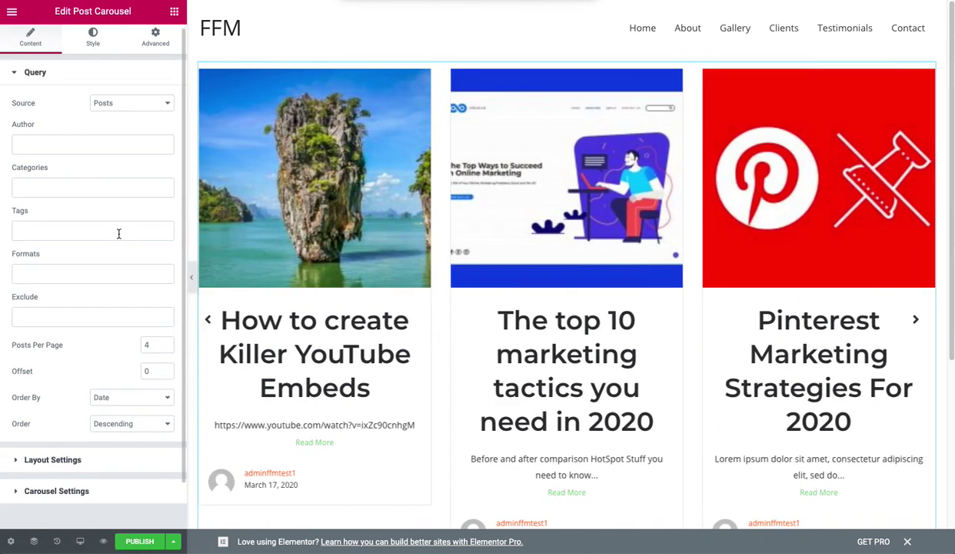
# Step: Keep Posts as the carousel's query source and set its posts per page to 5
pyautogui.scroll(-1, 116, 233)
pyautogui.click(150, 92)
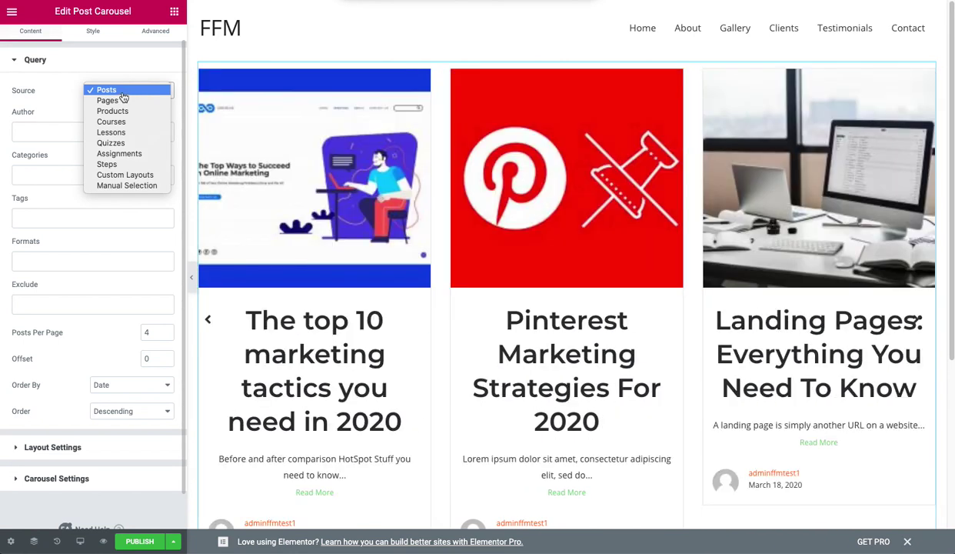
pyautogui.click(122, 91)
pyautogui.scroll(-1, 153, 287)
pyautogui.doubleClick(143, 290)
pyautogui.write('5')
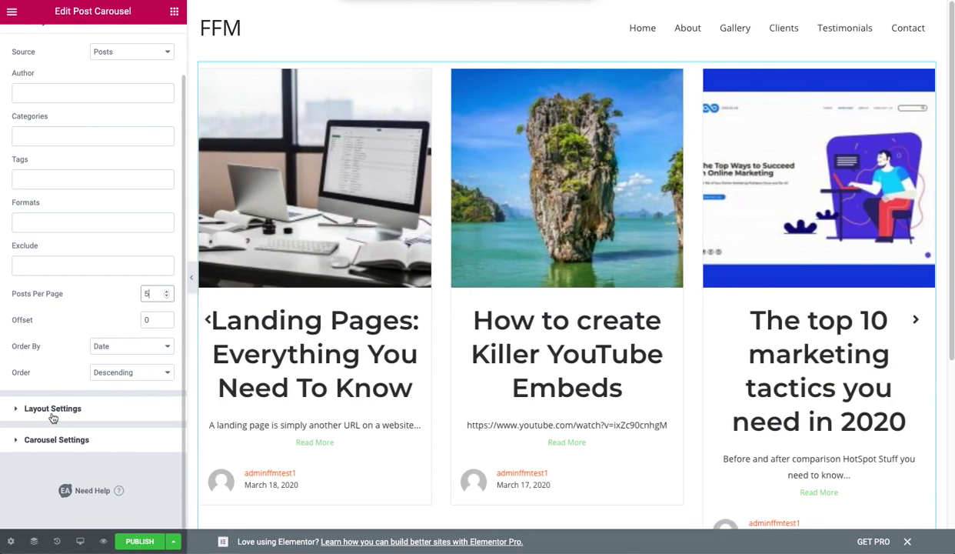
# Step: Set the carousel's image size to Medium Large - 768 x 0 and hide the excerpt, read more button and meta
pyautogui.click(51, 410)
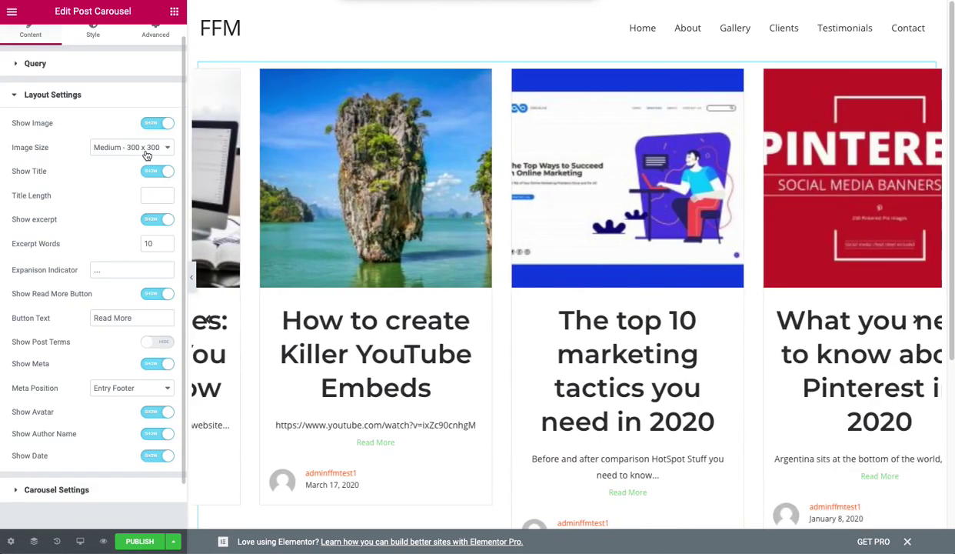
pyautogui.click(146, 148)
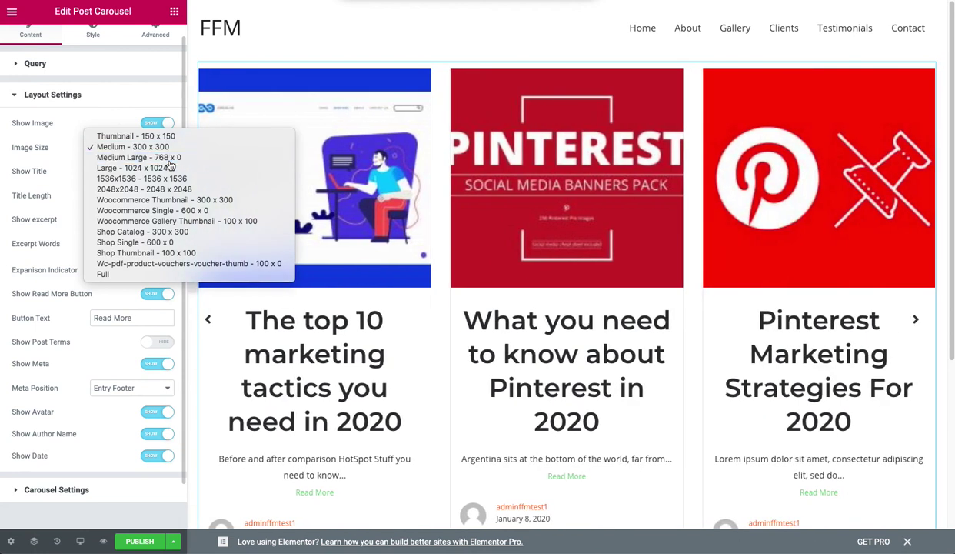
pyautogui.click(146, 157)
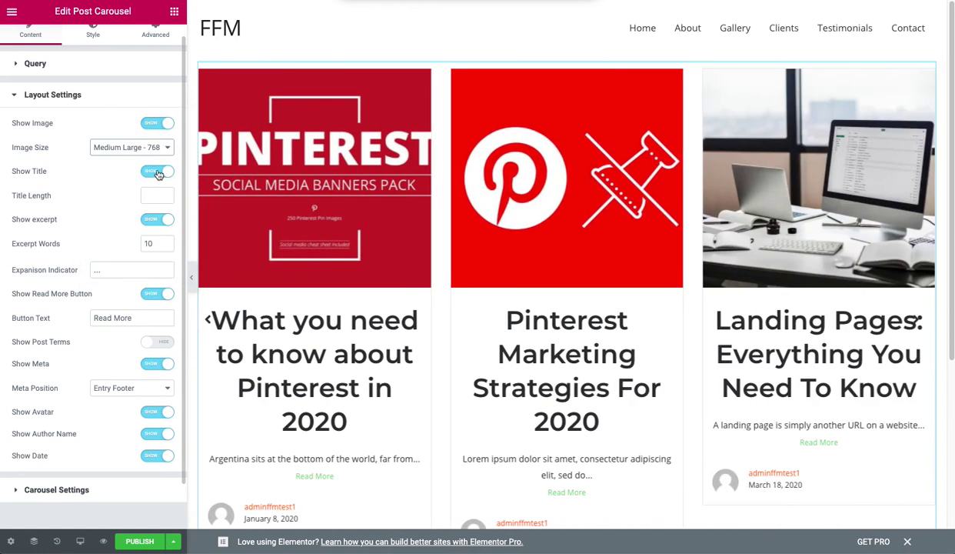
pyautogui.click(165, 221)
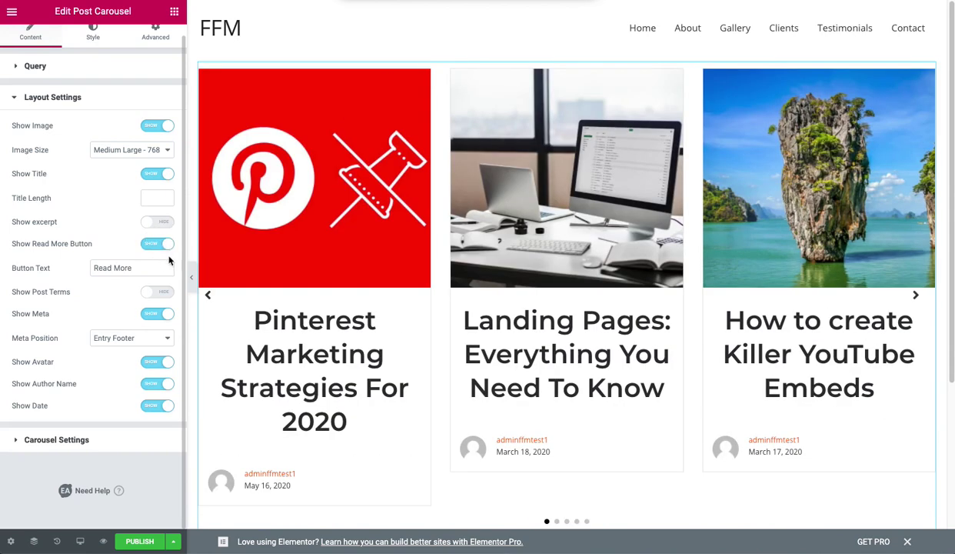
pyautogui.click(164, 250)
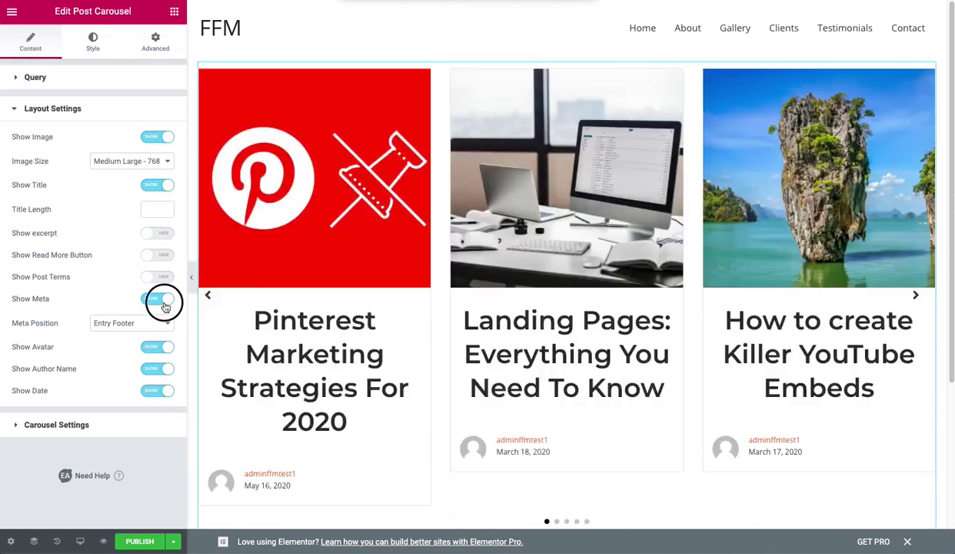
pyautogui.click(161, 301)
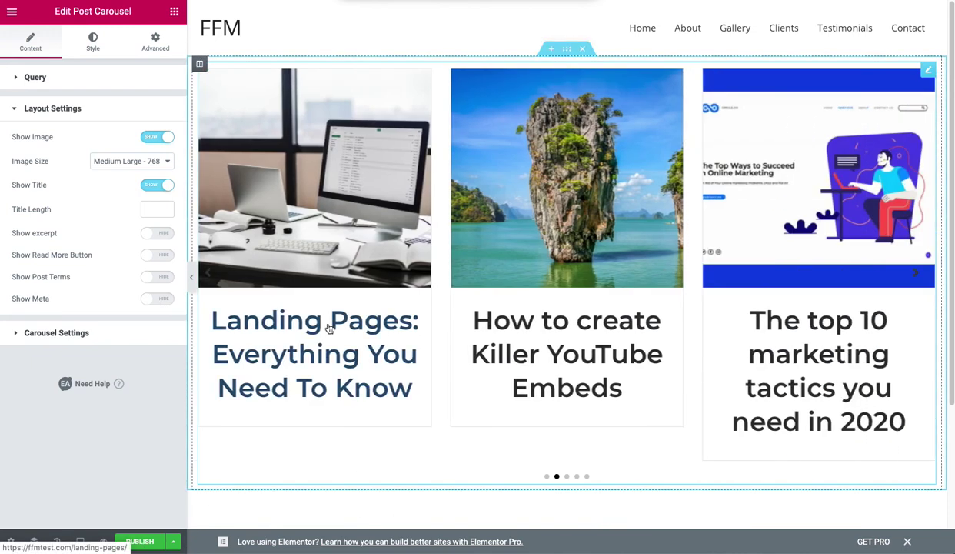
# Step: Configure the carousel with 4 visible items, an items gap of 5, an image height of 150 and a slider speed of 1600
pyautogui.click(51, 332)
pyautogui.doubleClick(157, 236)
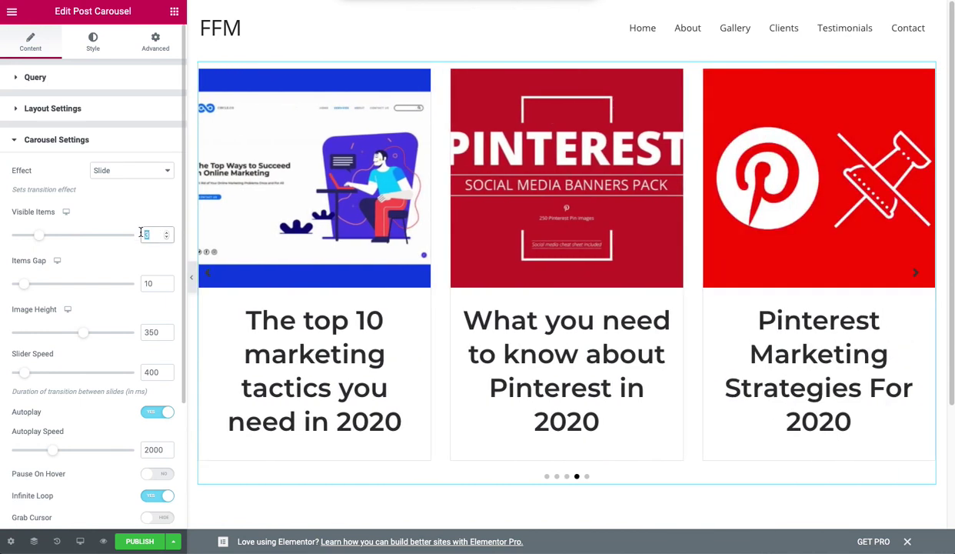
pyautogui.write('4')
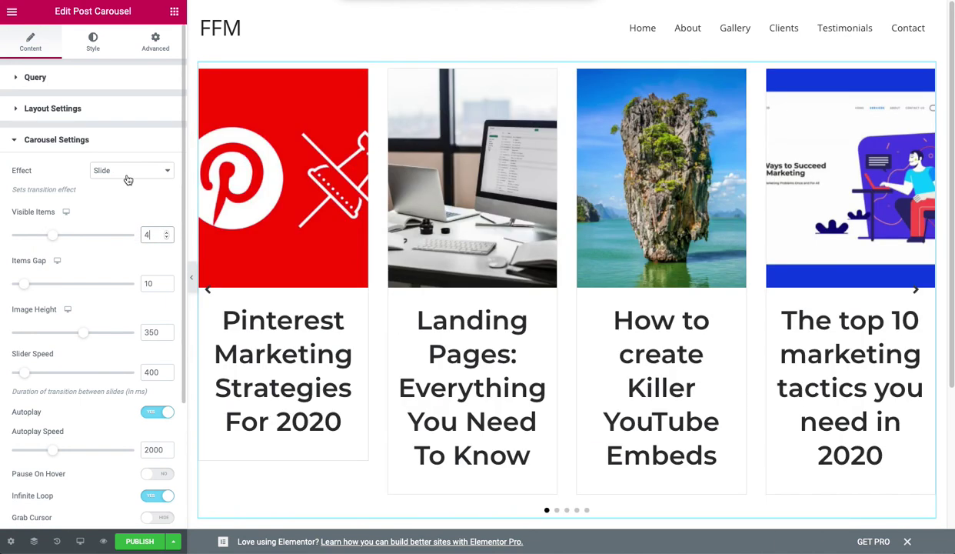
pyautogui.click(128, 173)
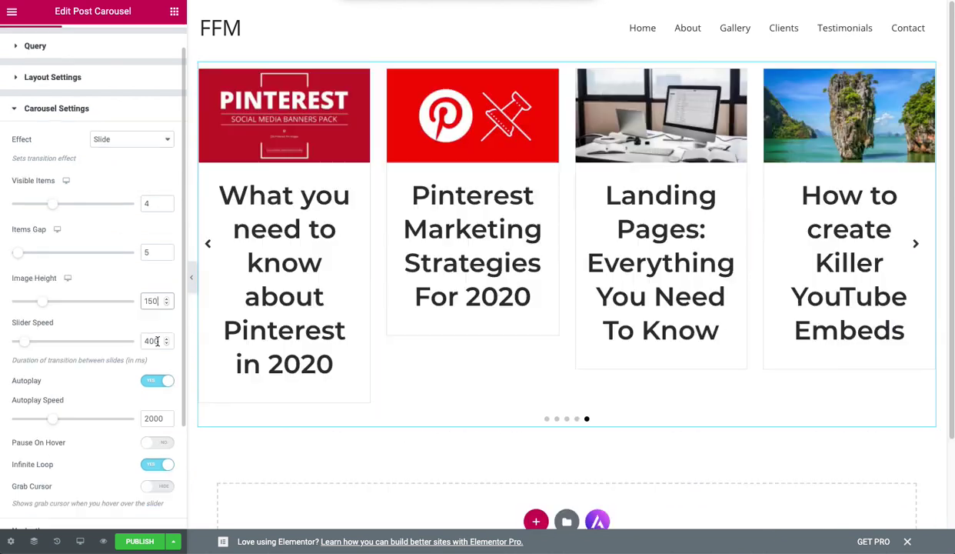
pyautogui.doubleClick(143, 341)
pyautogui.write('1600')
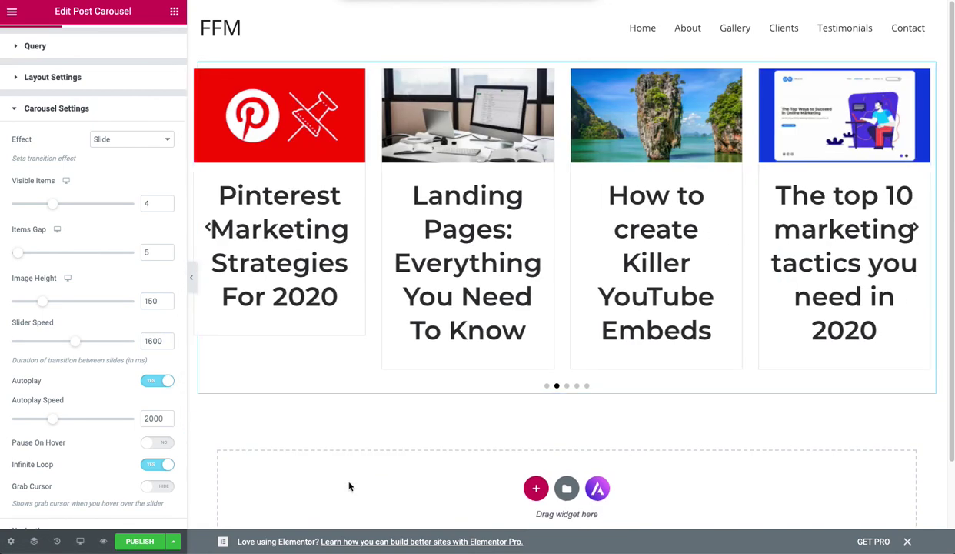
# Step: Raise the carousel's autoplay speed to about 2689
pyautogui.scroll(-1, 154, 442)
pyautogui.scroll(-1, 145, 440)
pyautogui.moveTo(53, 381); pyautogui.dragTo(72, 390)
pyautogui.scroll(-5, 112, 367)
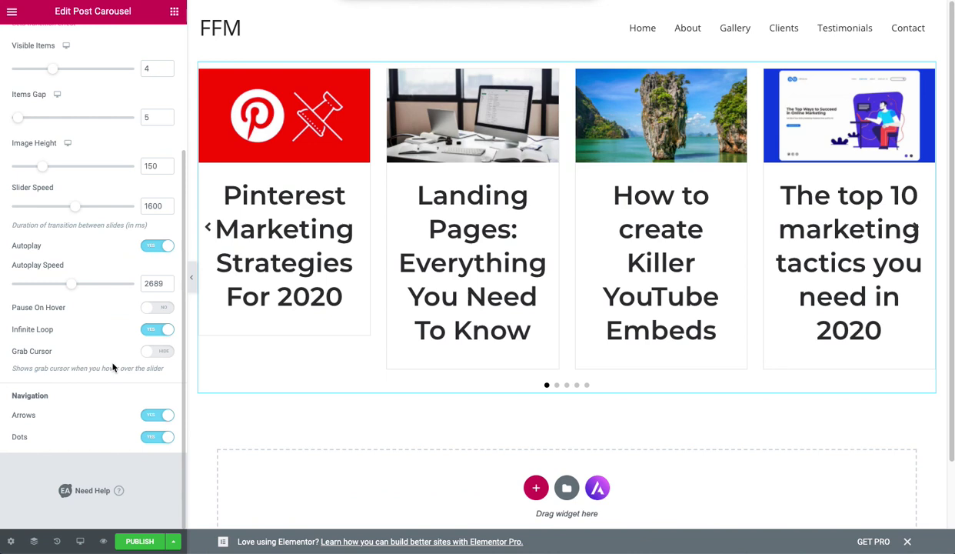
# Step: Enable Pause On Hover for the carousel and open its post style settings
pyautogui.click(152, 309)
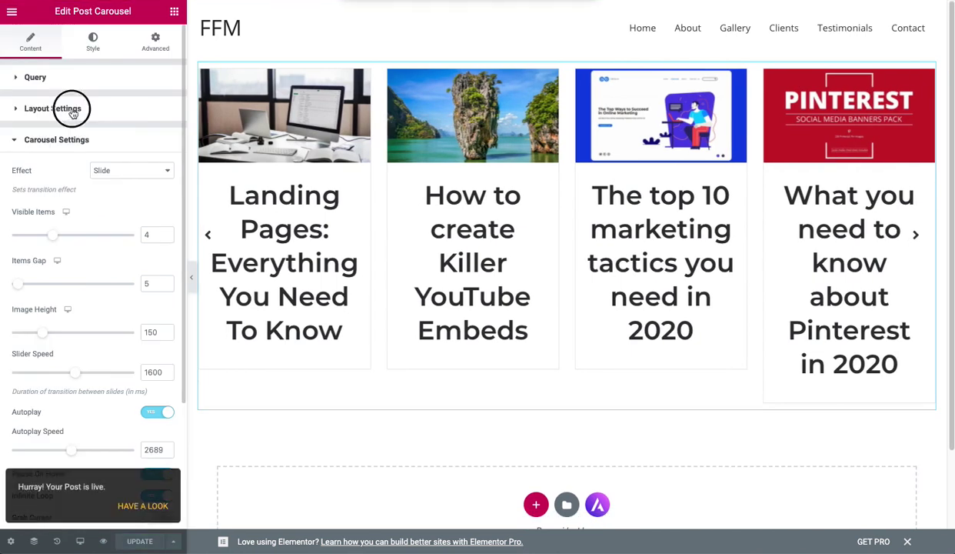
pyautogui.click(77, 105)
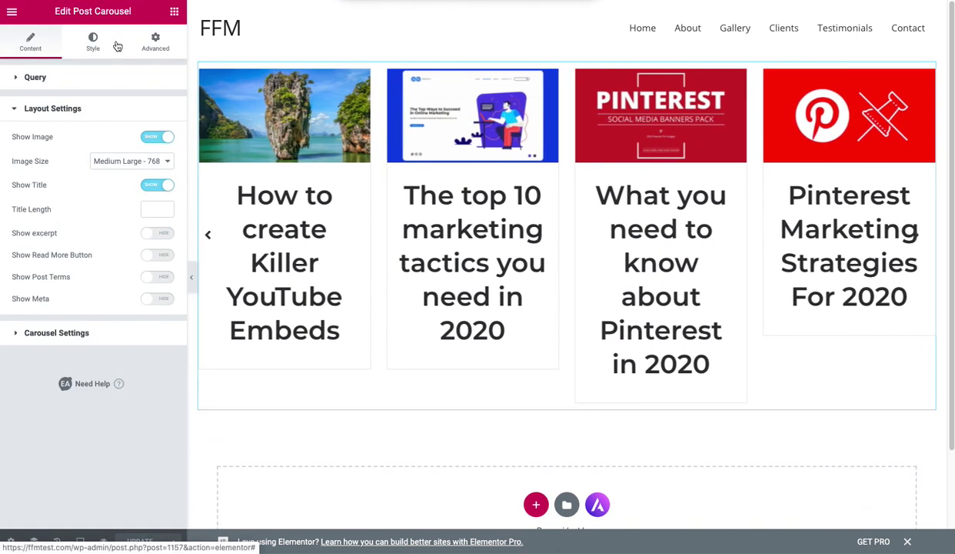
pyautogui.click(96, 45)
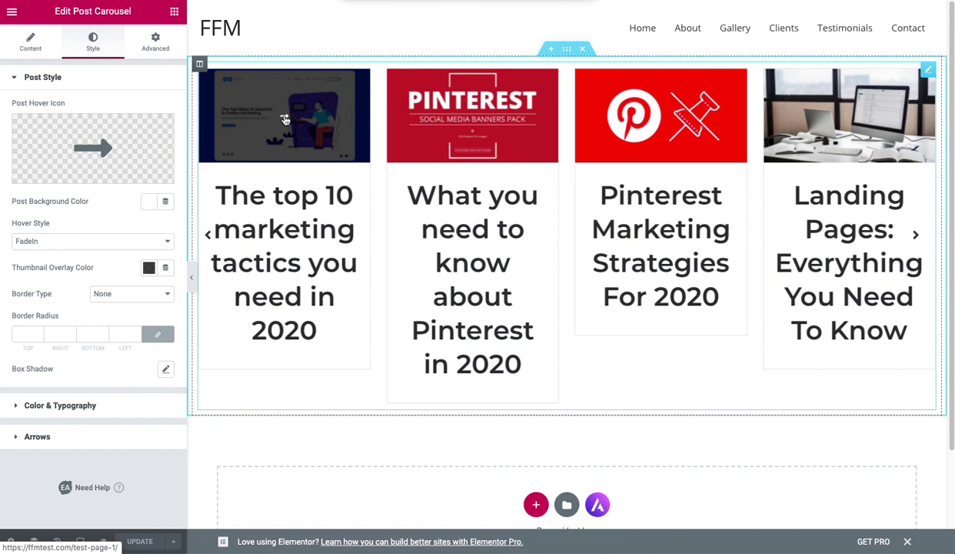
# Step: Browse the icon library for a replacement for the carousel's post hover icon
pyautogui.click(107, 153)
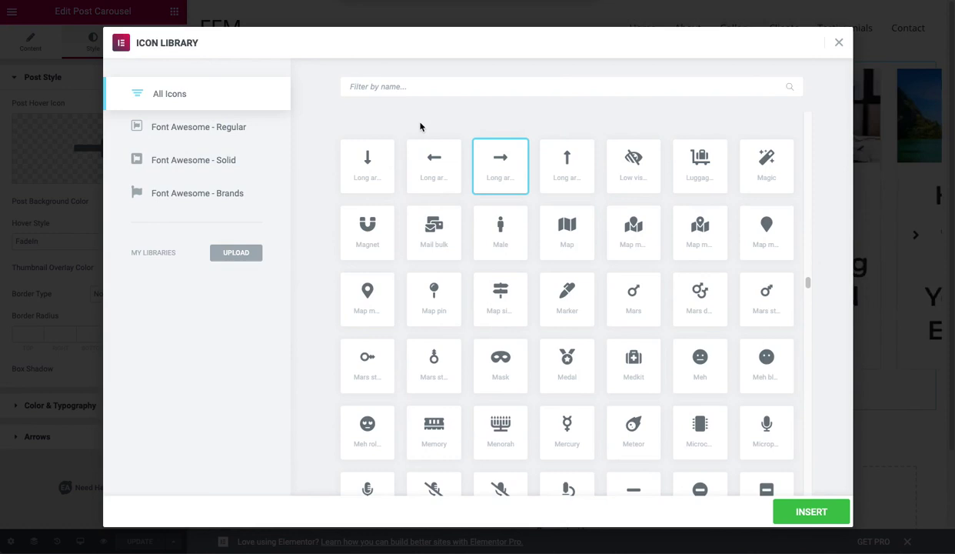
pyautogui.press('Escape')
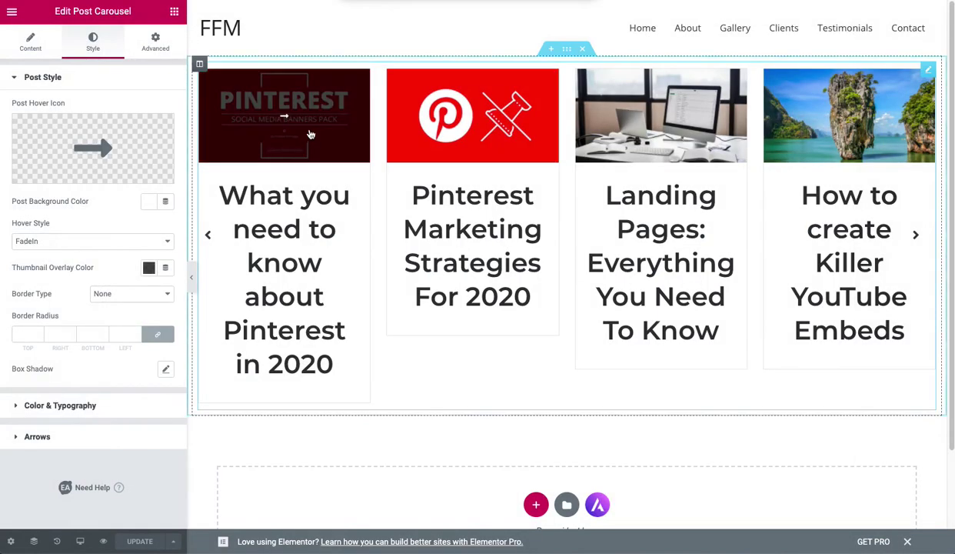
pyautogui.click(119, 146)
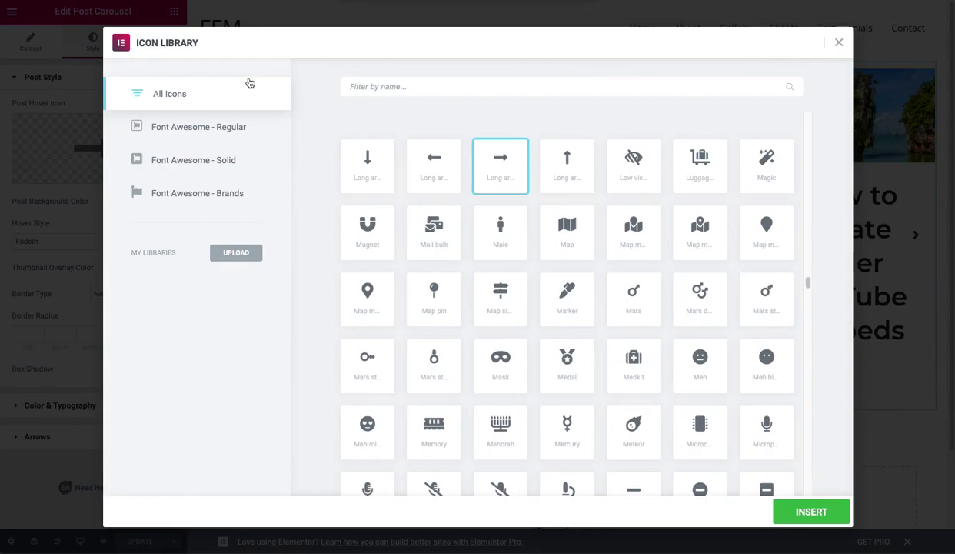
pyautogui.click(398, 85)
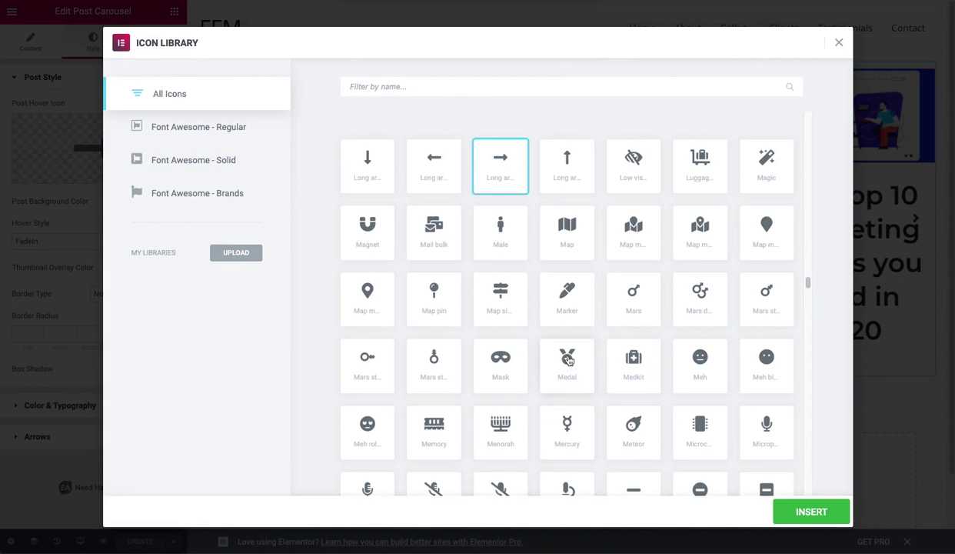
pyautogui.scroll(-10, 570, 381)
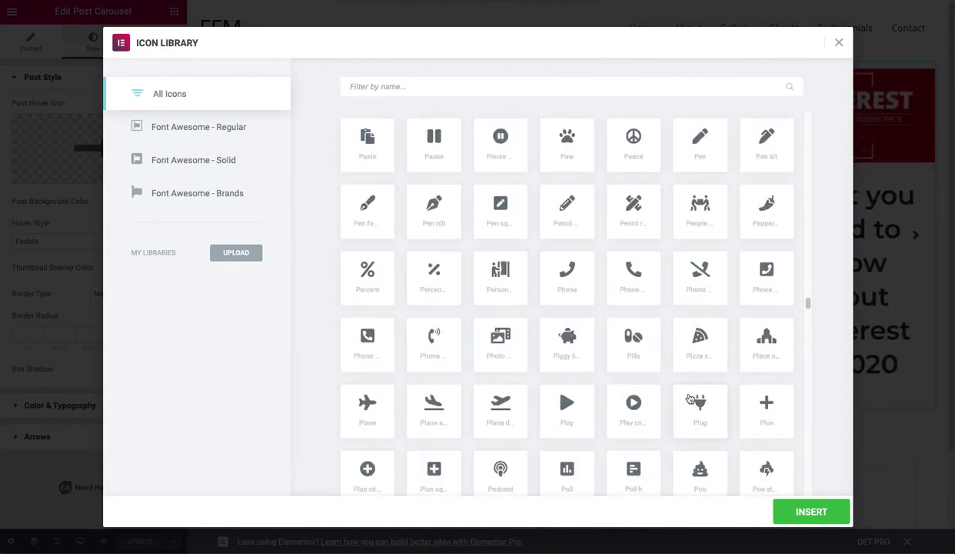
pyautogui.scroll(-8, 689, 398)
pyautogui.scroll(20, 685, 394)
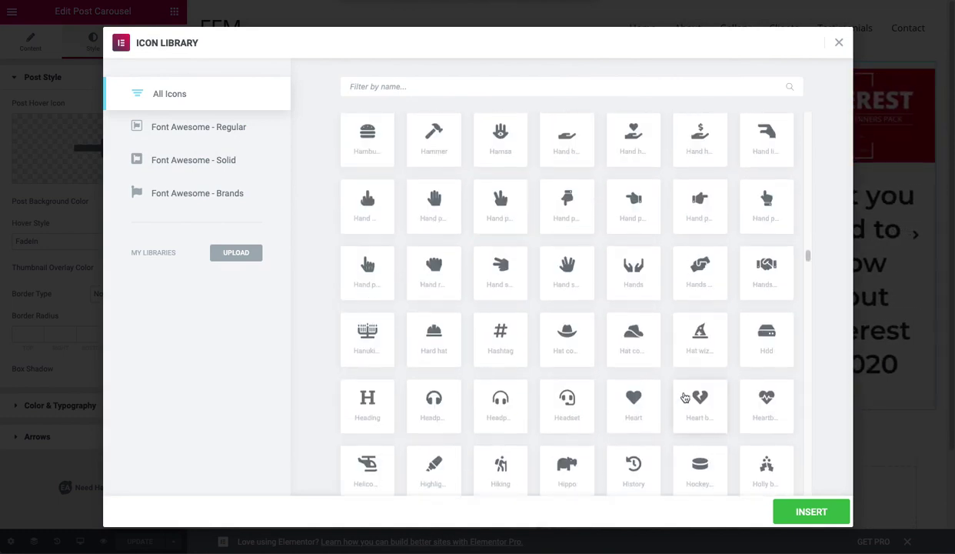
pyautogui.scroll(15, 677, 385)
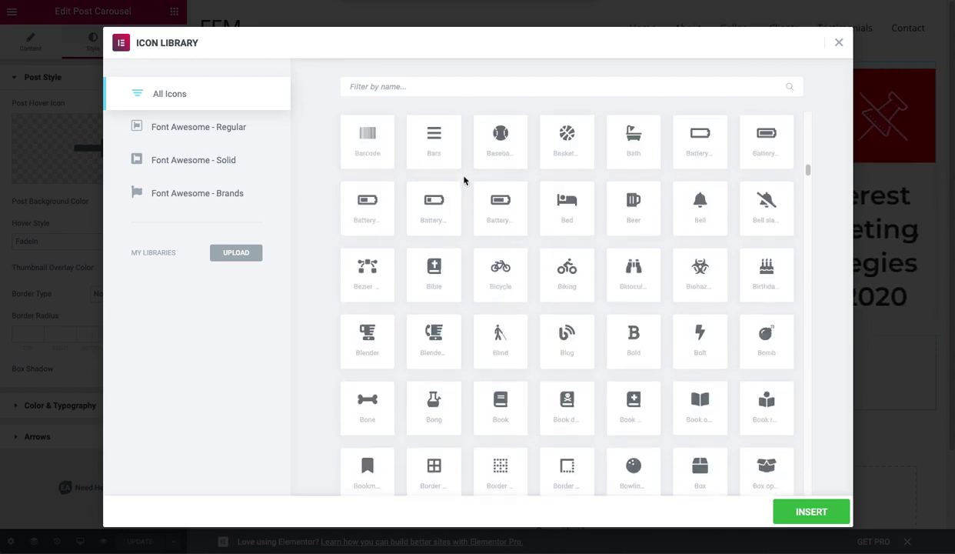
pyautogui.scroll(10, 464, 180)
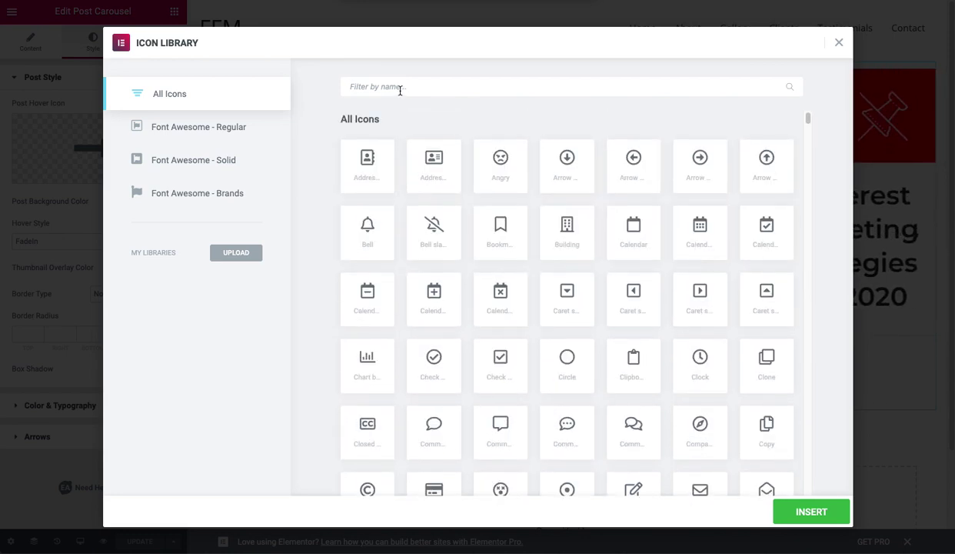
# Step: Search for food icons in the icon library and on the Font Awesome website
pyautogui.click(400, 86)
pyautogui.write('food')
pyautogui.press('BackSpace')
pyautogui.press('BackSpace')
pyautogui.press('BackSpace')
pyautogui.press('BackSpace')
pyautogui.write('k')
pyautogui.press('BackSpace')
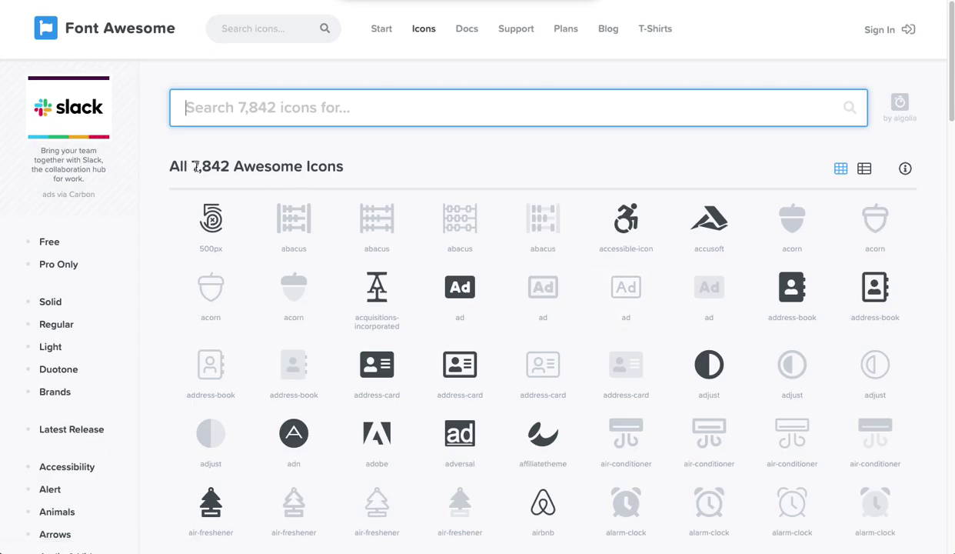
pyautogui.write('food')
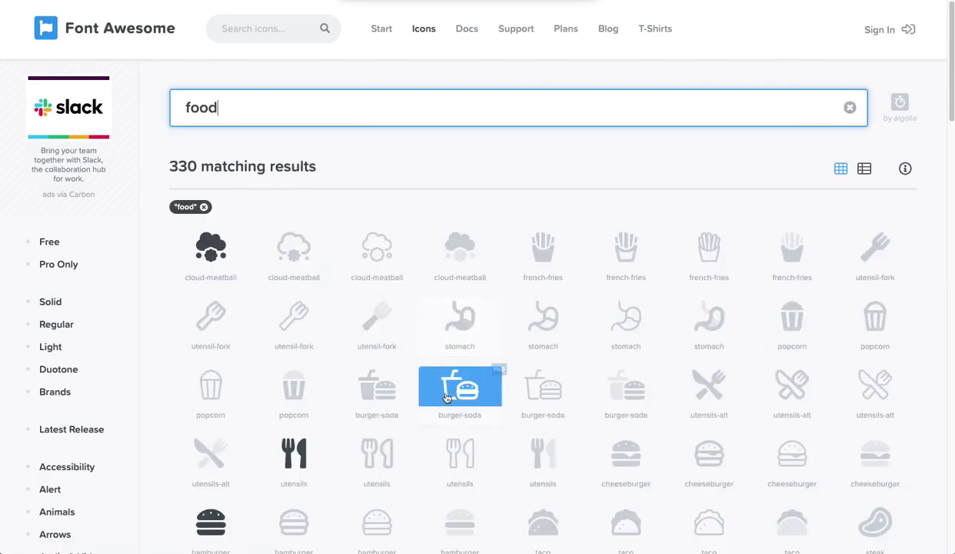
pyautogui.scroll(-1, 728, 383)
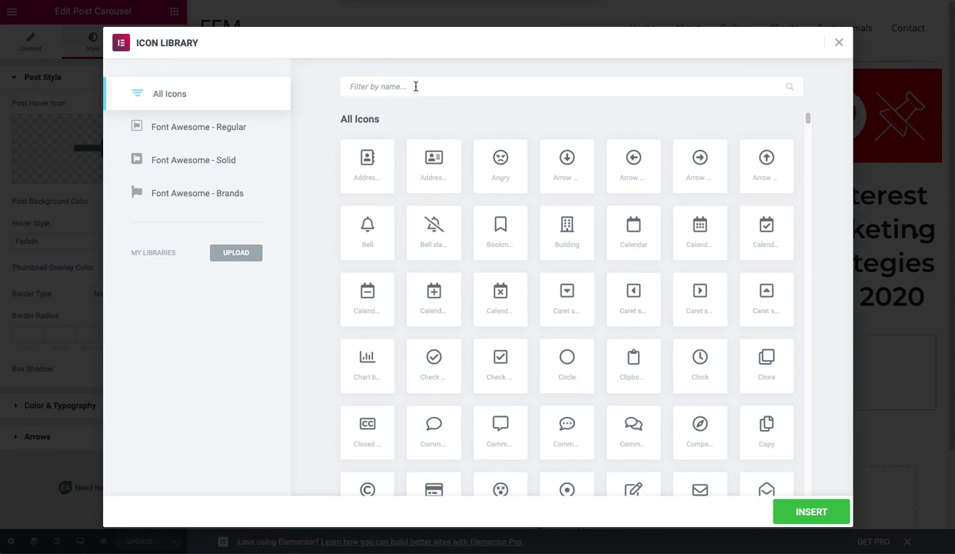
# Step: Find the Utensils icon with "uten", insert it as the post hover icon, and open the title tag options under Color & Typography
pyautogui.write('ut')
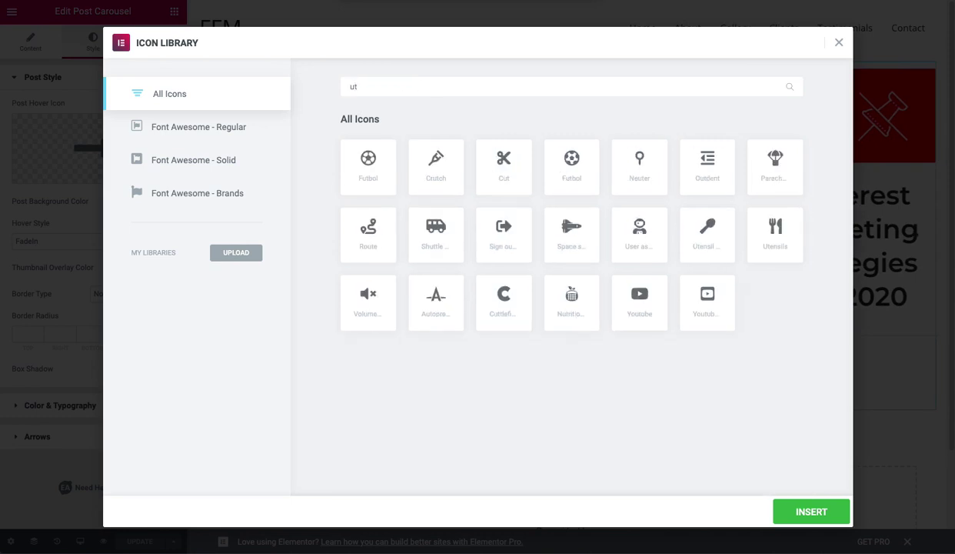
pyautogui.write('en')
pyautogui.click(449, 169)
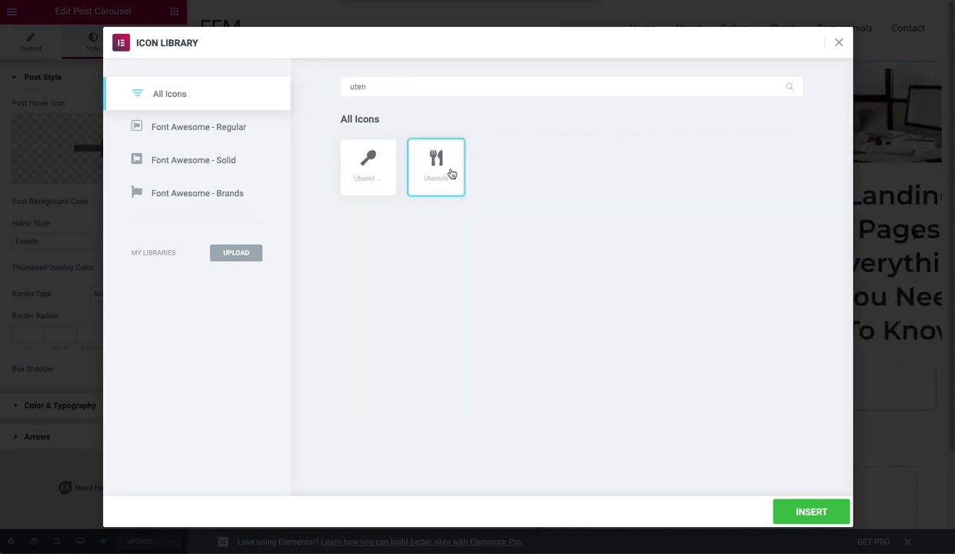
pyautogui.click(814, 520)
pyautogui.click(113, 405)
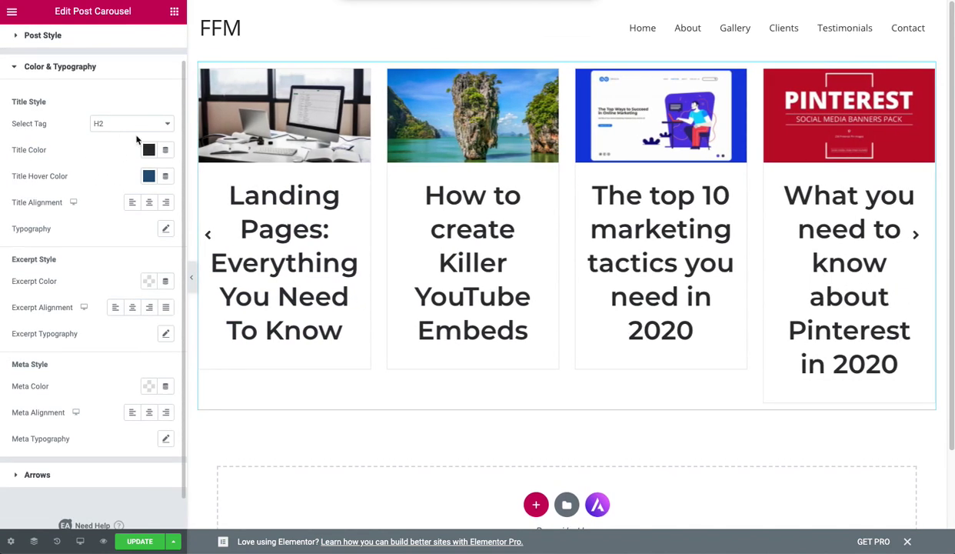
pyautogui.click(110, 125)
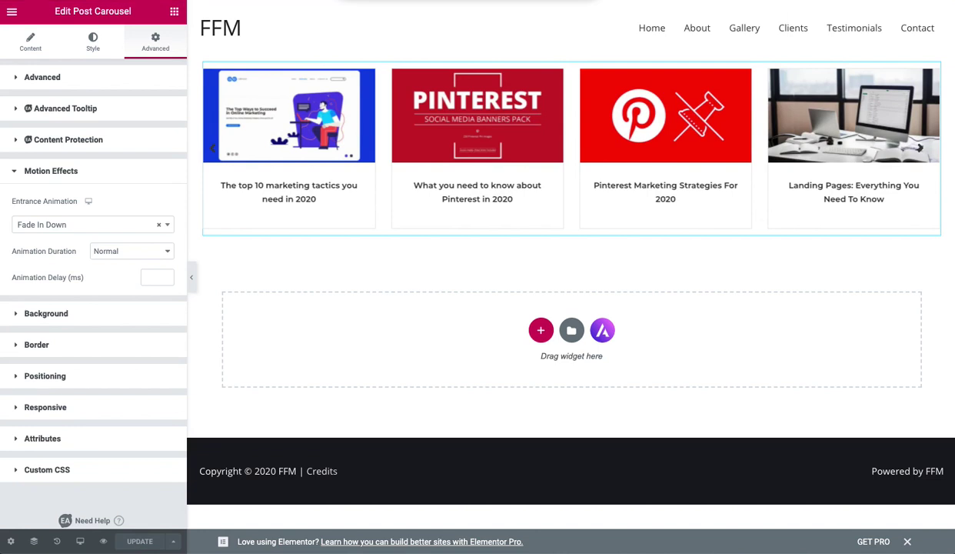
# Step: Exit to the dashboard and update the Filmstrip 2 layout with the Elementor Canvas template
pyautogui.click(12, 12)
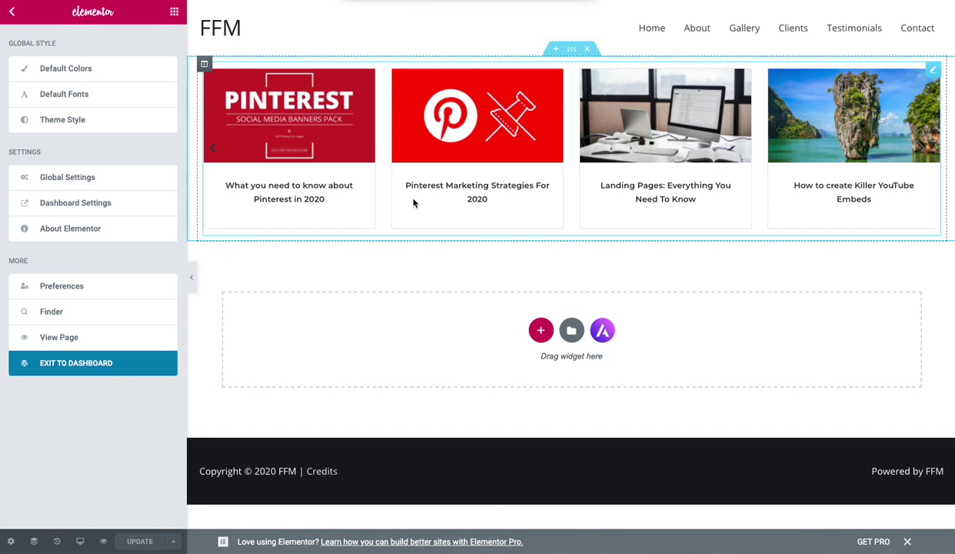
pyautogui.click(124, 356)
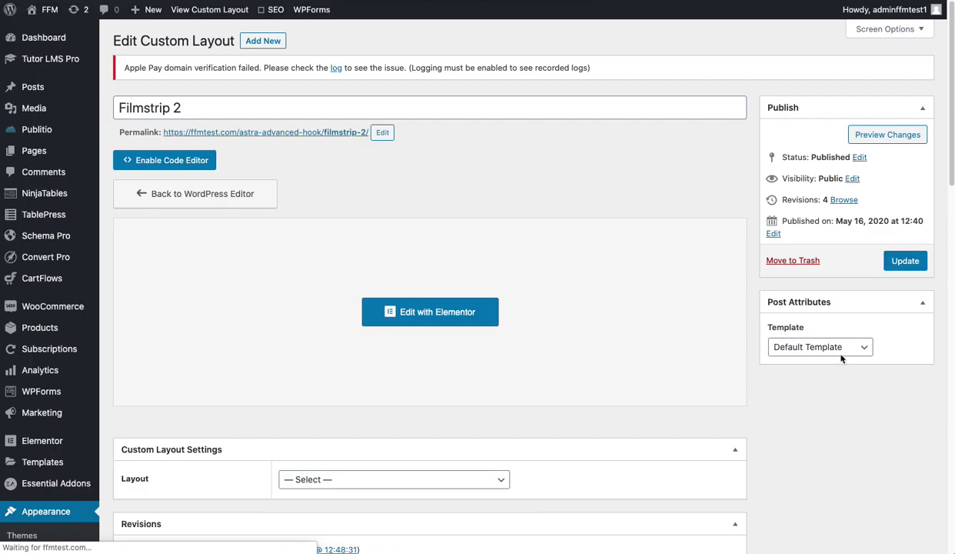
pyautogui.click(840, 350)
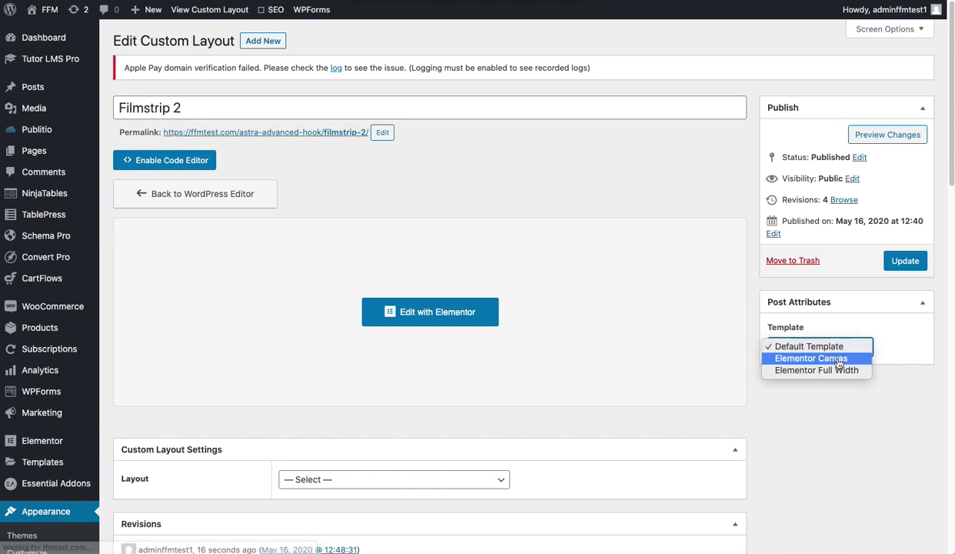
pyautogui.press('Escape')
pyautogui.click(904, 261)
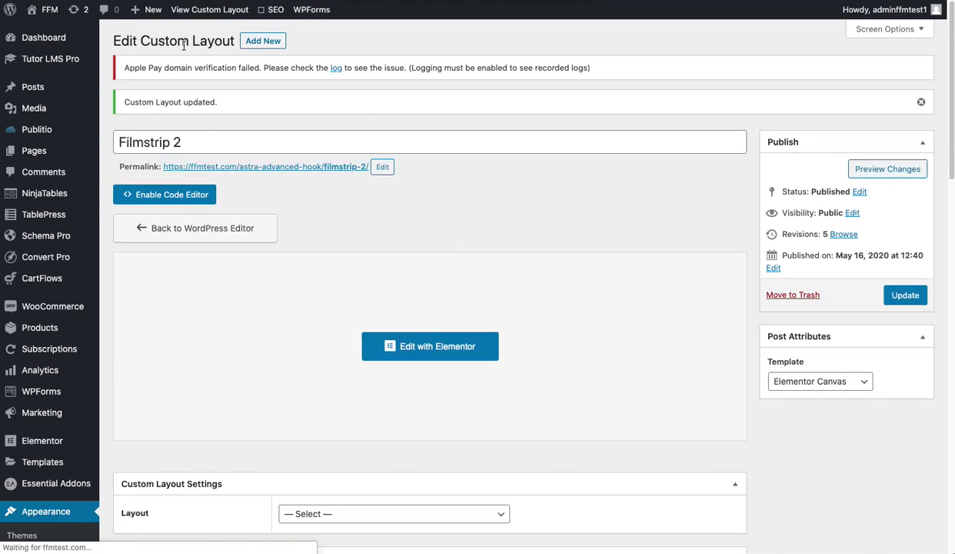
# Step: Try the Hooks layout type for the custom layout and look through its available actions
pyautogui.scroll(-5, 461, 416)
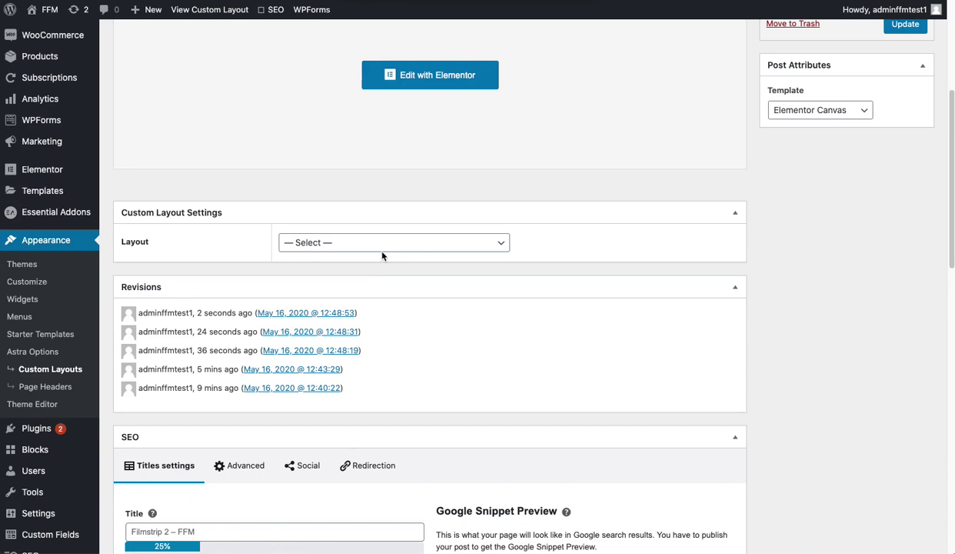
pyautogui.click(388, 252)
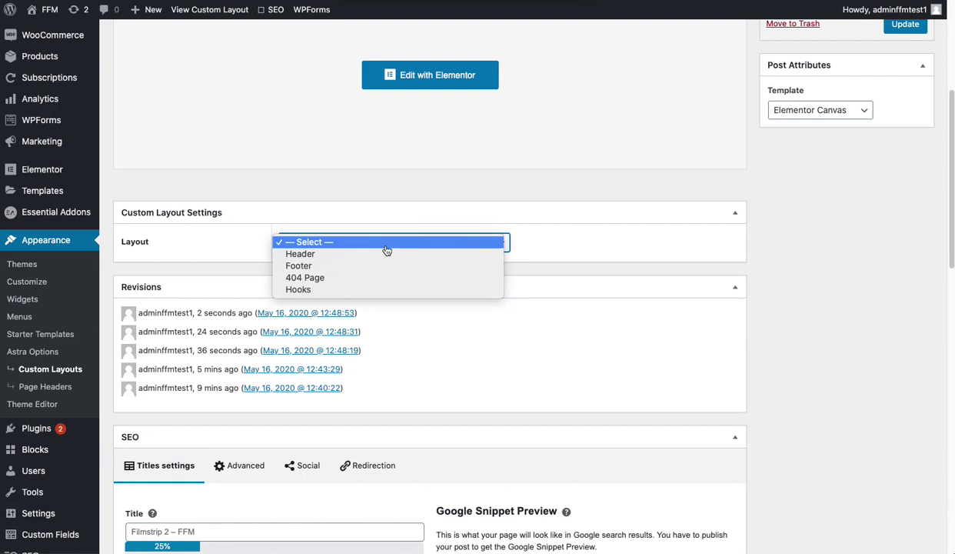
pyautogui.click(362, 290)
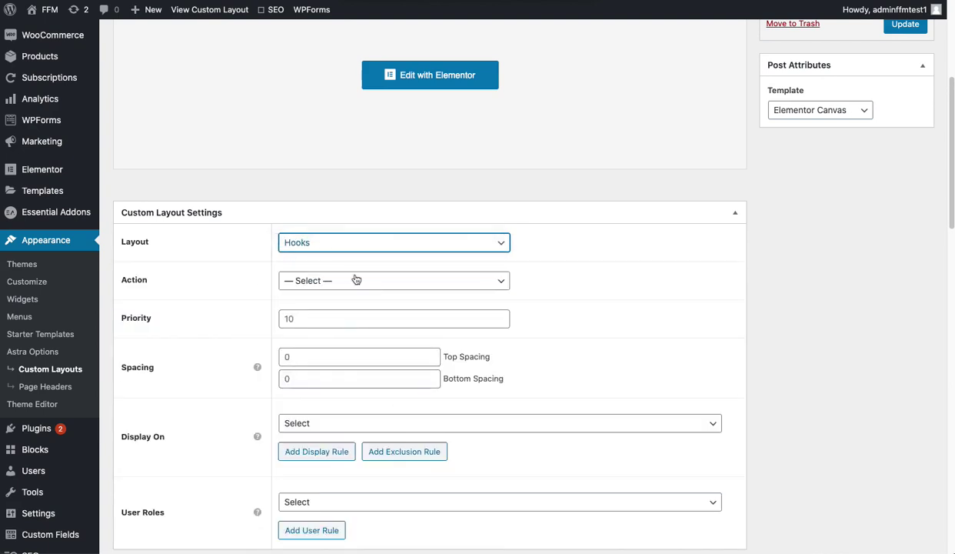
pyautogui.click(357, 279)
pyautogui.scroll(-6, 390, 413)
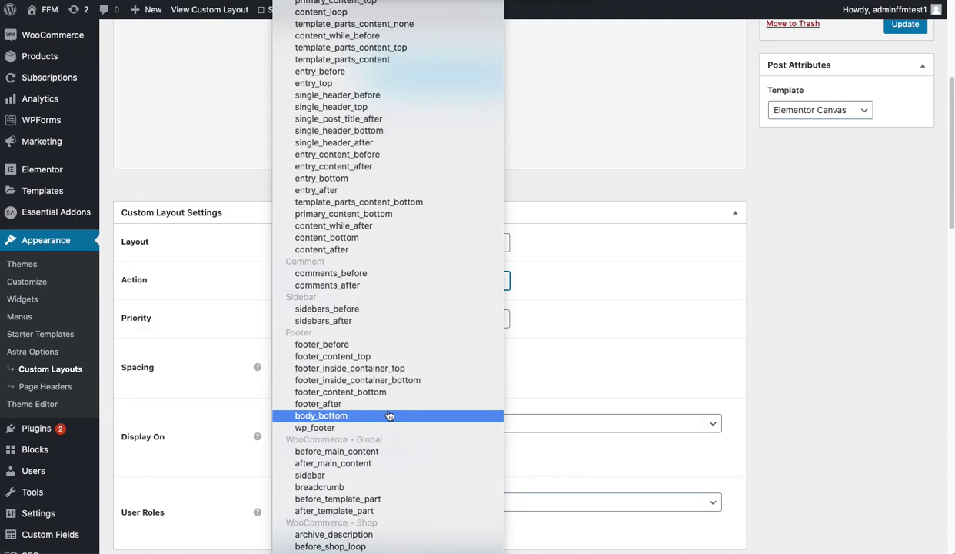
pyautogui.scroll(-5, 390, 415)
# Step: Set the layout type to Header and its display rule to Specific Pages / Posts / Taxanomies, searching for the Slickstream page
pyautogui.click(396, 206)
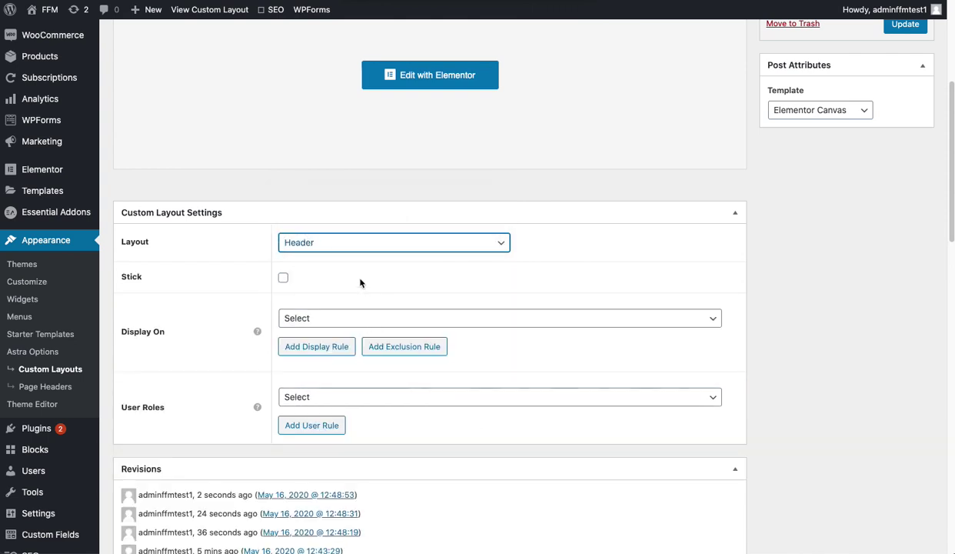
pyautogui.click(361, 318)
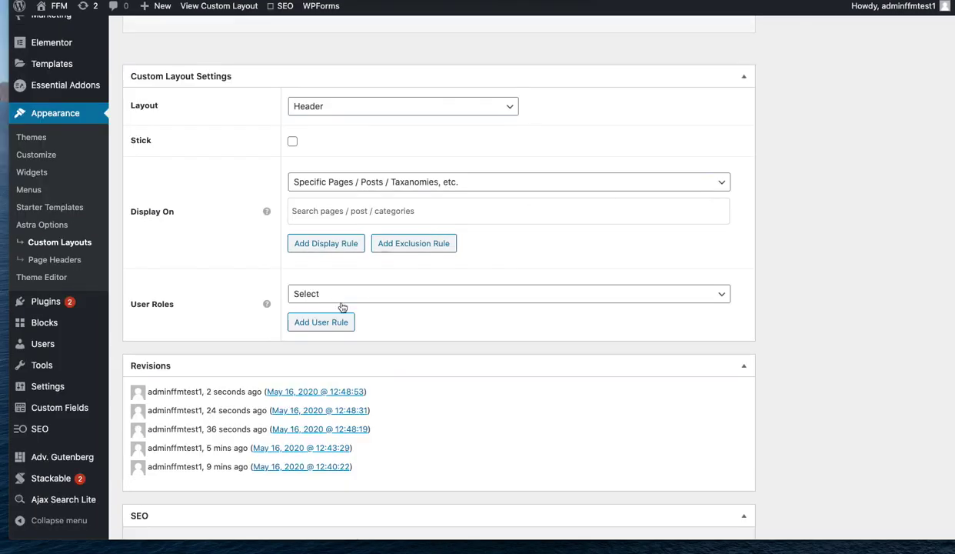
pyautogui.click(358, 206)
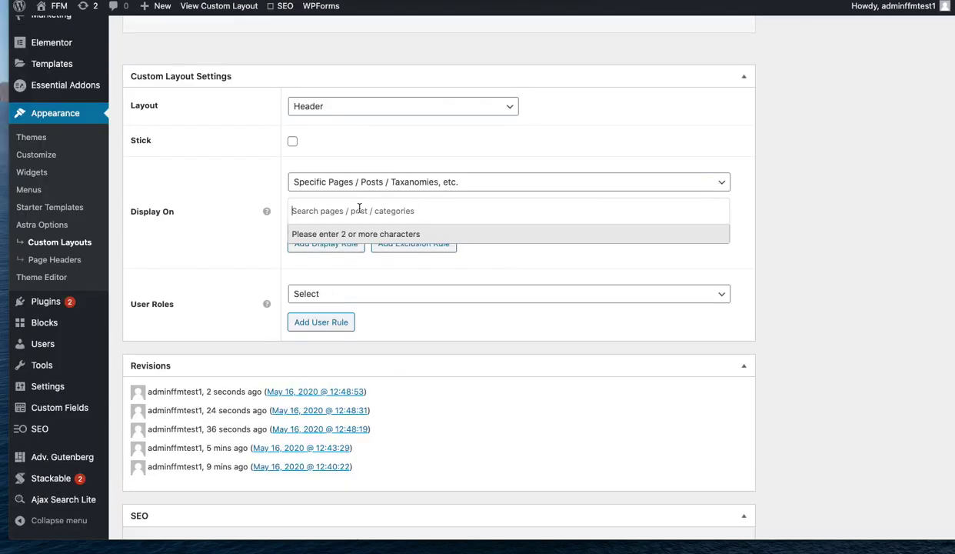
pyautogui.write('slickstra')
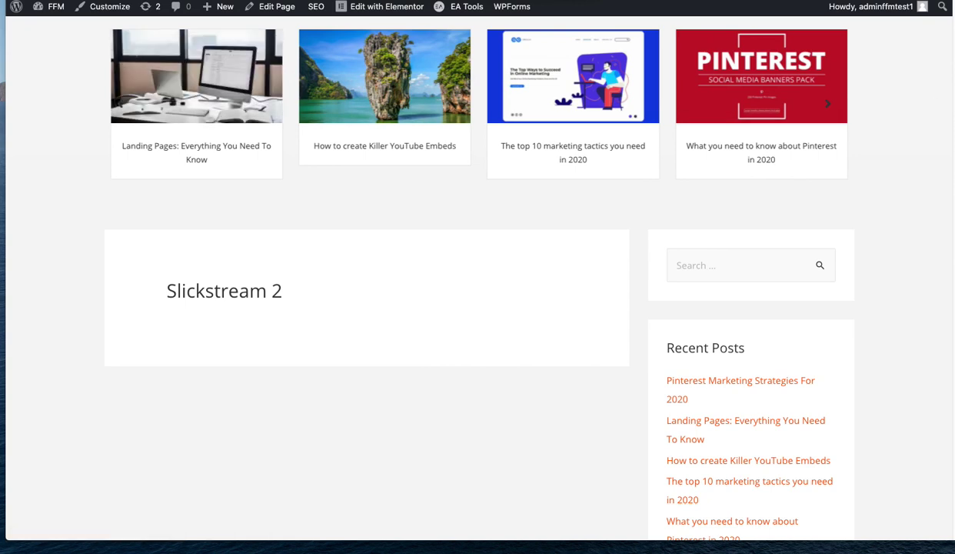
# Step: Reopen the filmstrip custom layout for editing in Elementor
pyautogui.hotkey('ctrl', 'shift', 'Tab')
pyautogui.scroll(-1, 518, 394)
pyautogui.click(450, 323)
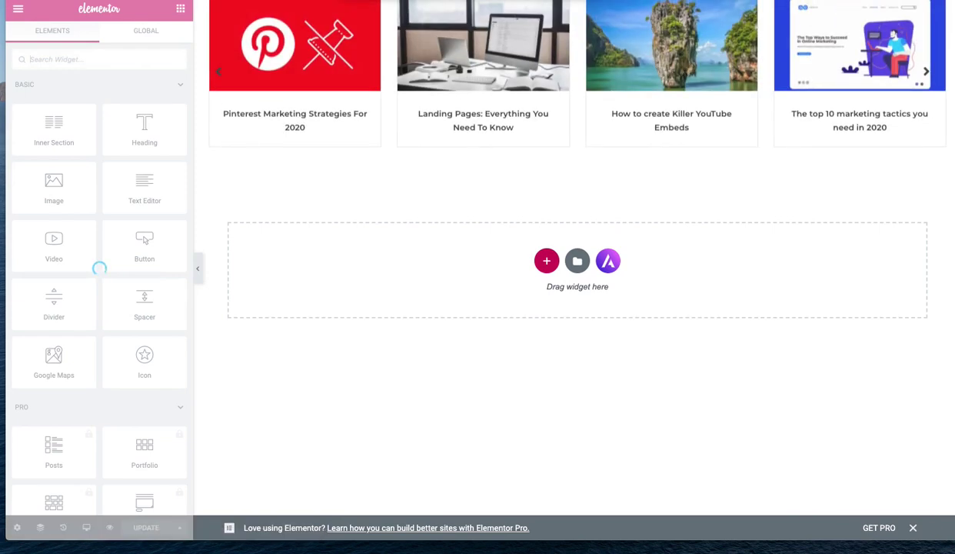
# Step: Stretch the carousel's section, set its content width to Full Width, and reload the Slickstream 2 page
pyautogui.click(576, 8)
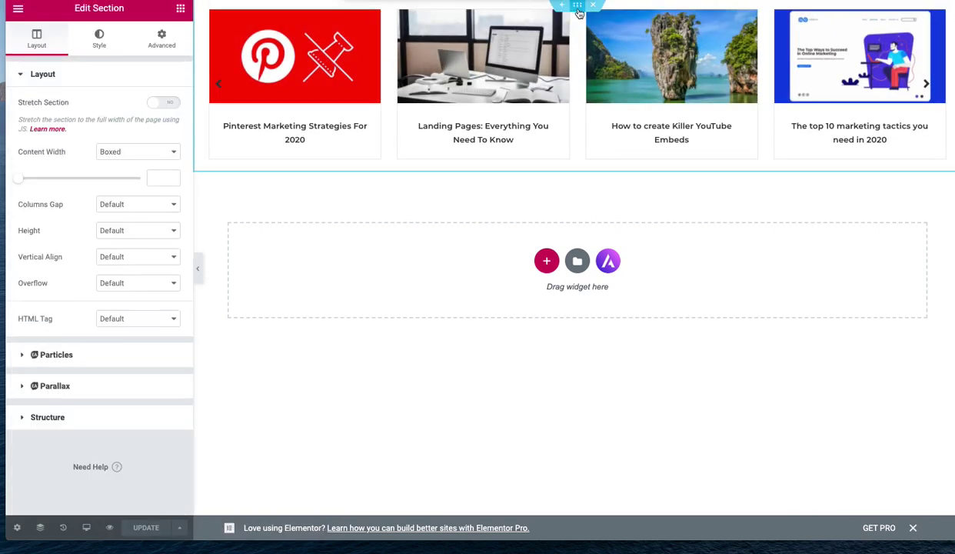
pyautogui.click(163, 103)
pyautogui.click(150, 152)
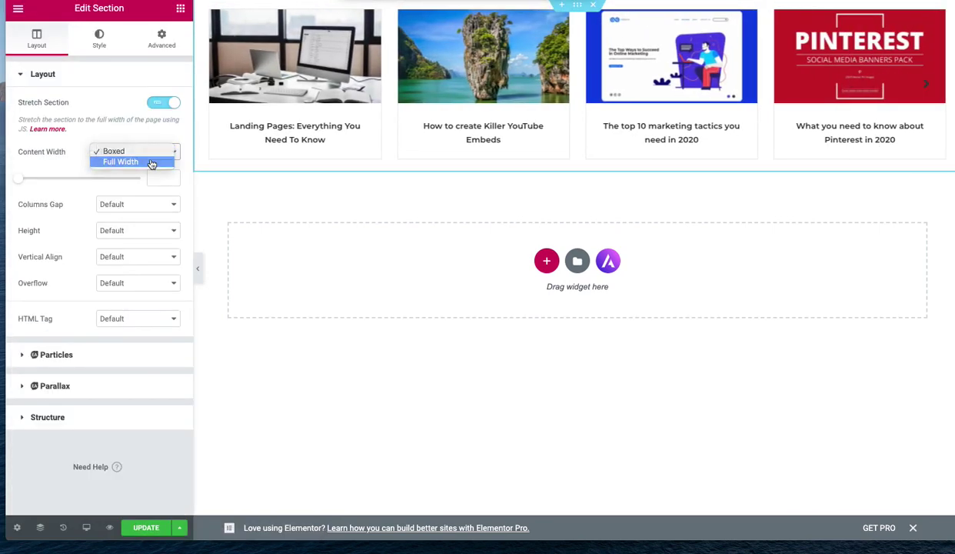
pyautogui.click(151, 162)
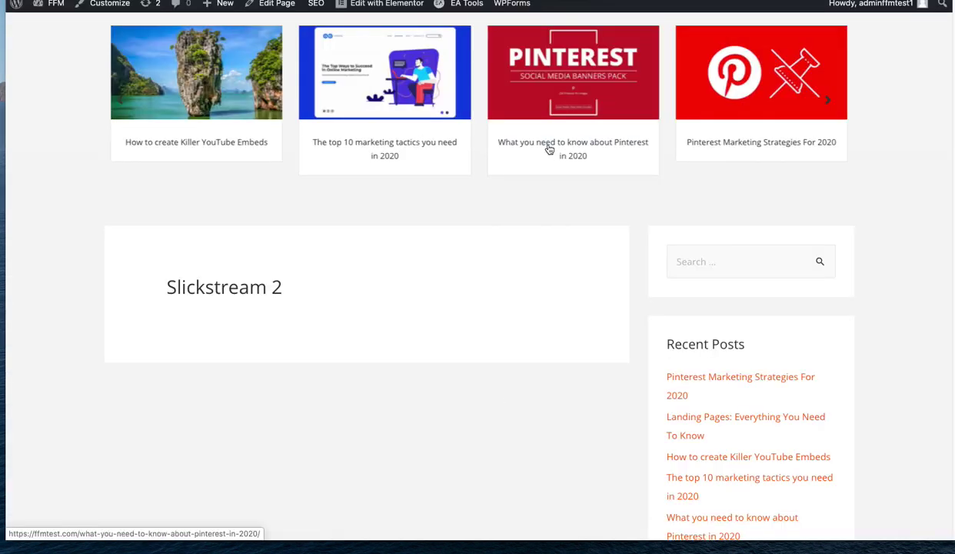
pyautogui.press('super+r')
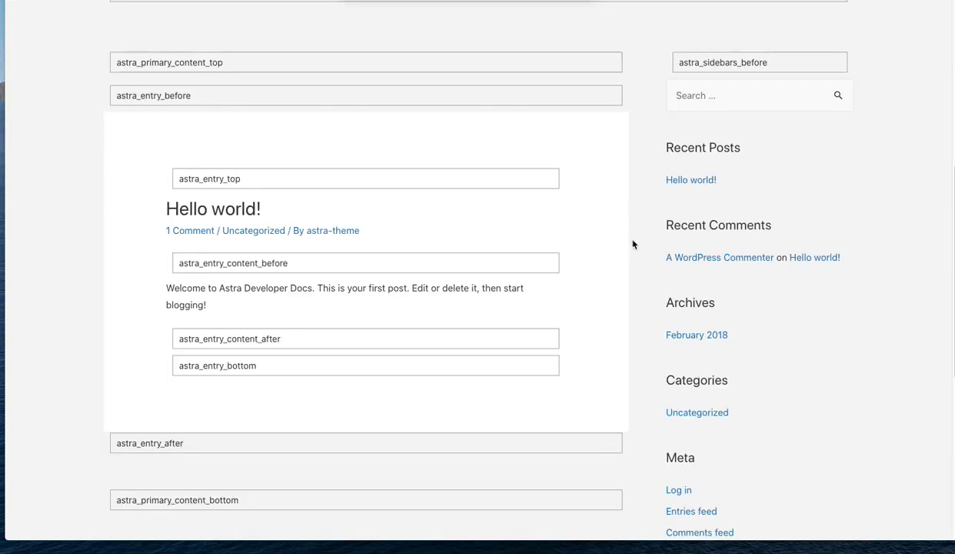
# Step: Switch the Filmstrip 2 custom layout to the Hooks type with the entry_content_before action and update it
pyautogui.scroll(5, 633, 244)
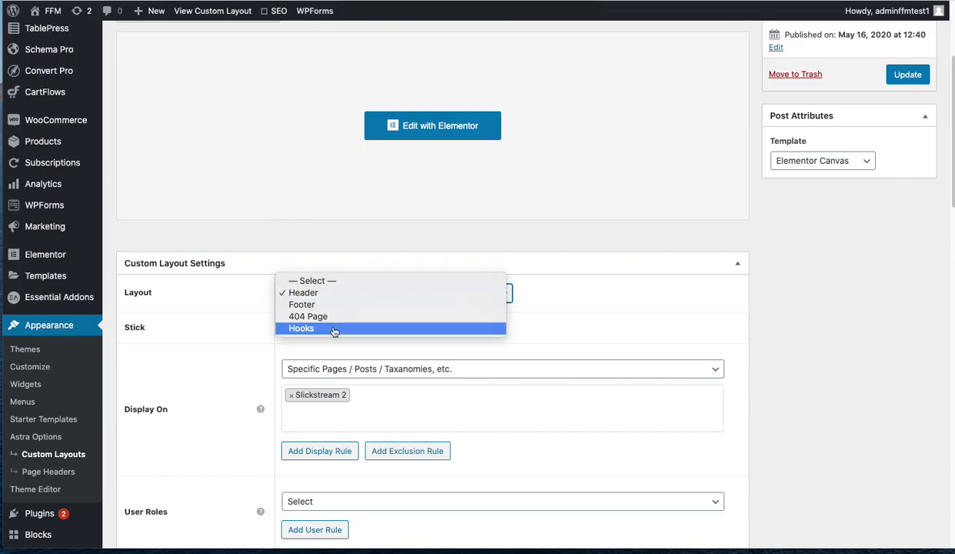
pyautogui.click(334, 329)
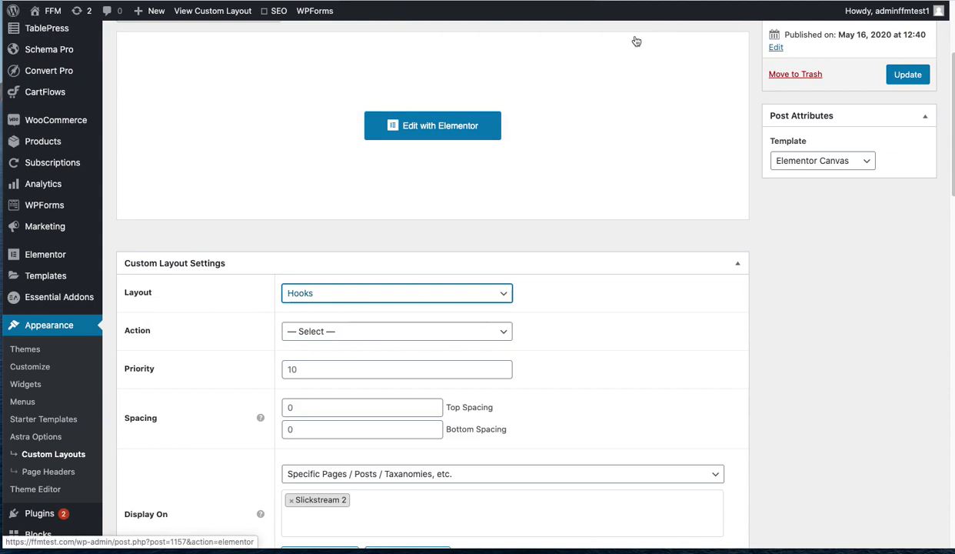
pyautogui.scroll(-2, 523, 356)
pyautogui.click(456, 244)
pyautogui.scroll(-4, 473, 361)
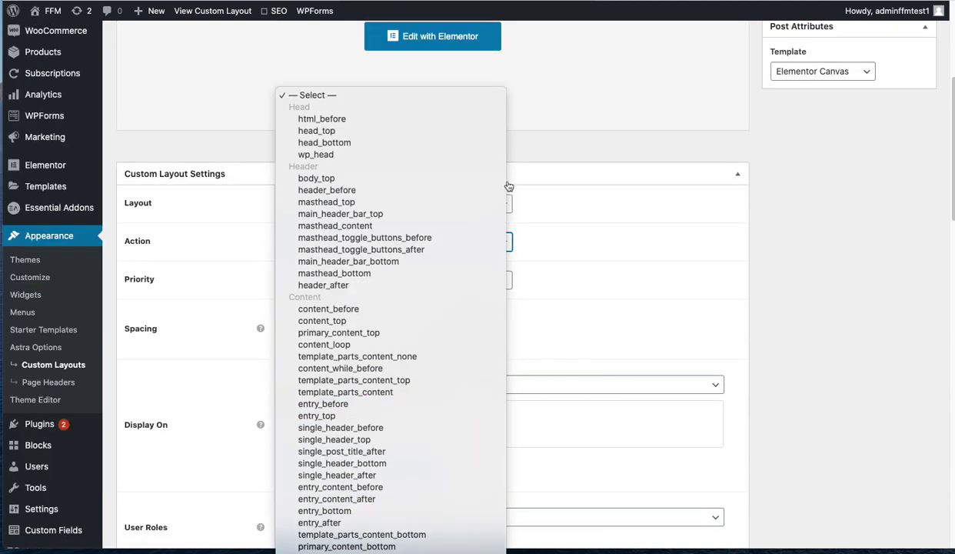
pyautogui.click(650, 121)
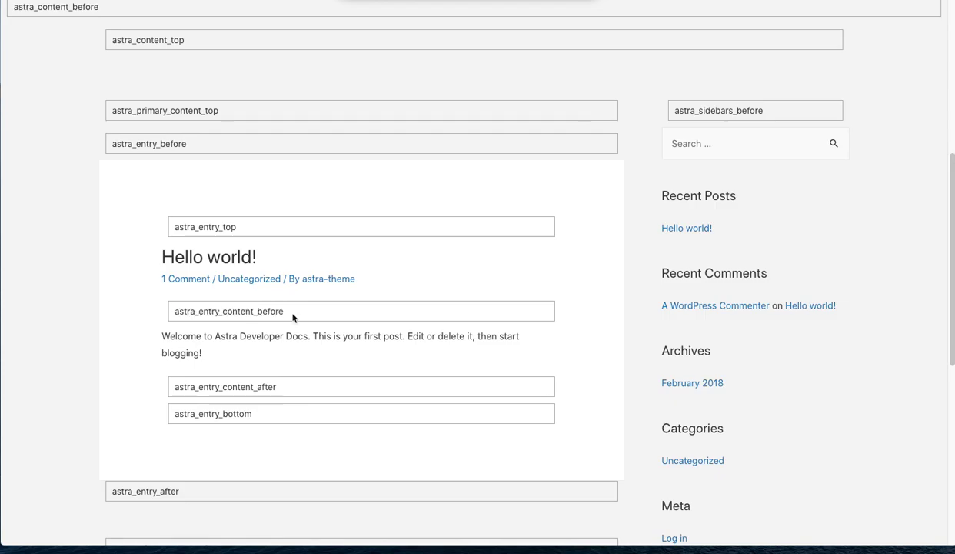
pyautogui.moveTo(293, 314); pyautogui.dragTo(178, 311)
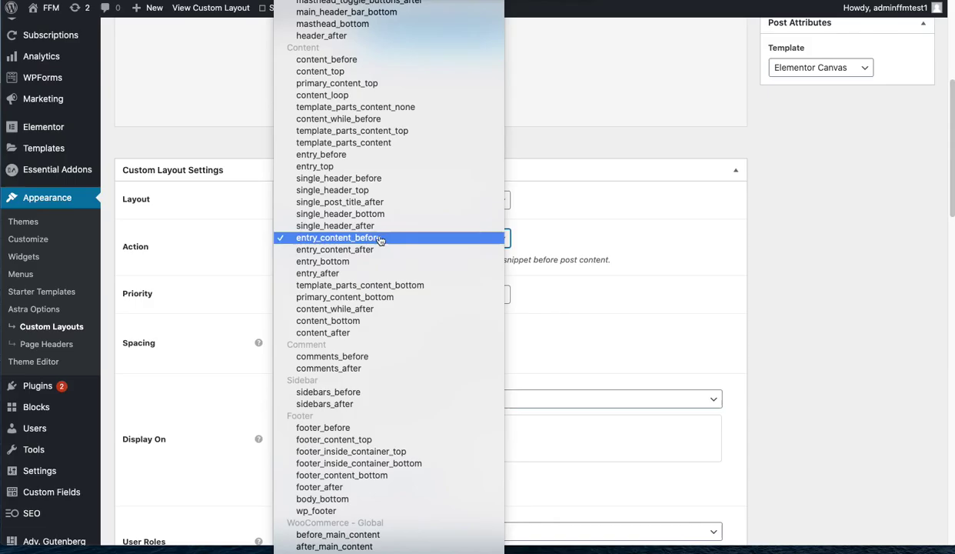
pyautogui.click(808, 164)
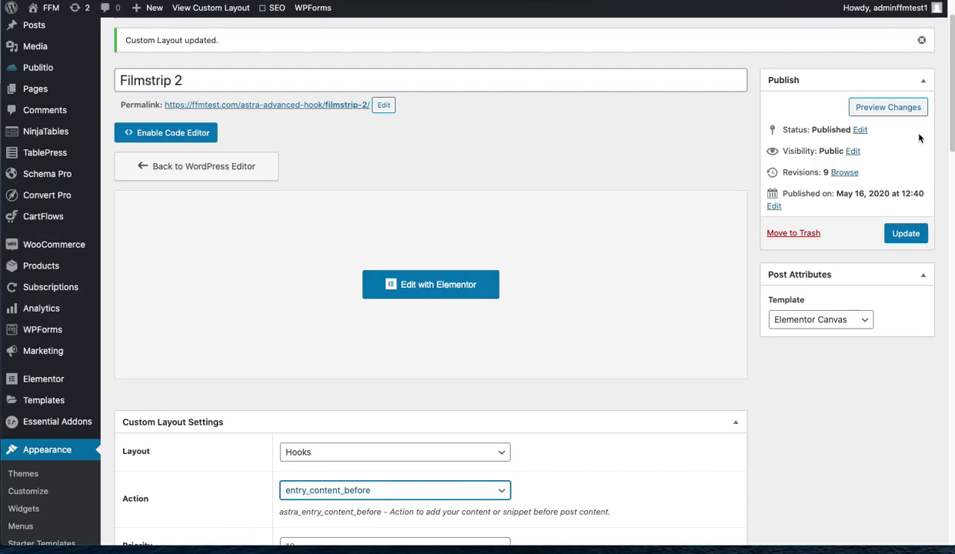
pyautogui.click(906, 233)
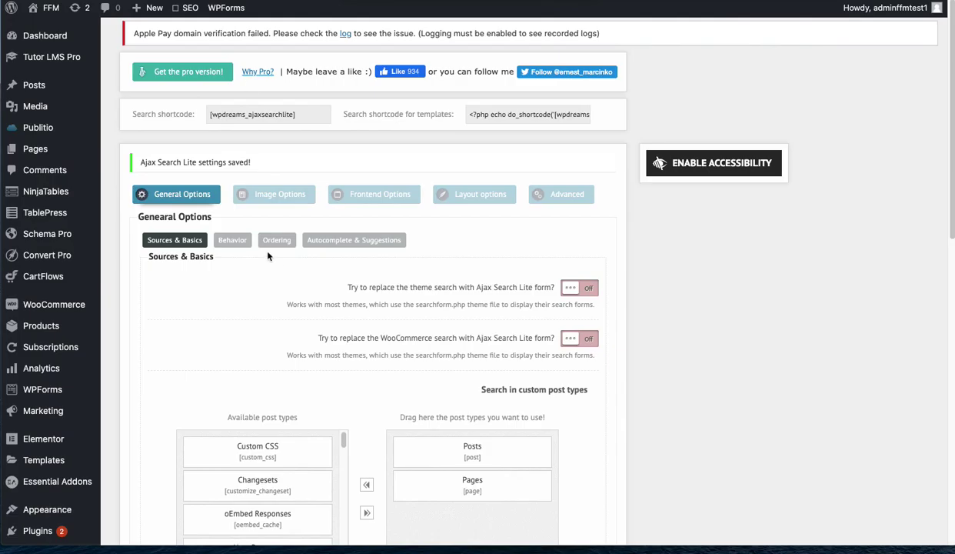
# Step: Look over the Ajax Search Lite general options, and enter "pinterest" in the Slickstream 2 page's default sidebar search
pyautogui.moveTo(140, 160); pyautogui.dragTo(197, 160)
pyautogui.moveTo(94, 491)
pyautogui.scroll(-2, 93, 491)
pyautogui.click(85, 450)
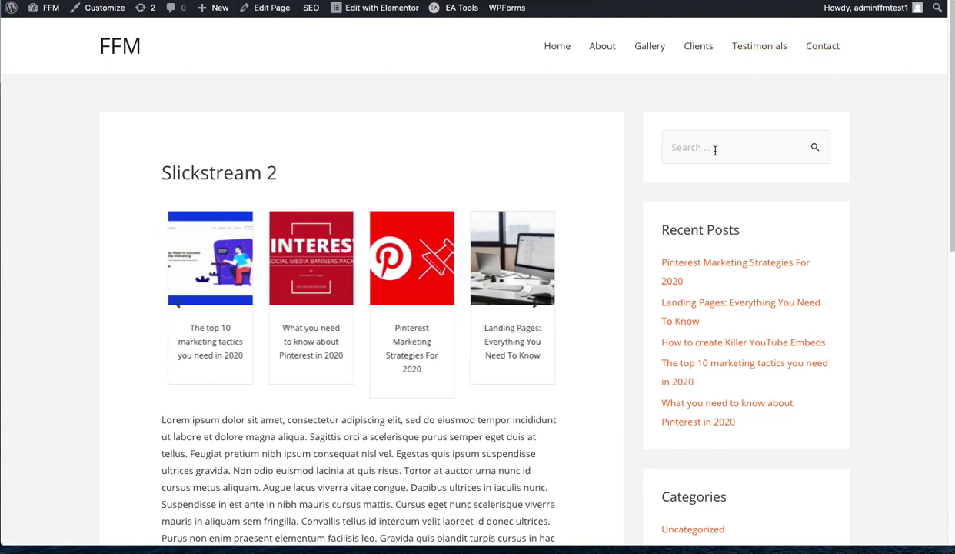
pyautogui.write('pinterest')
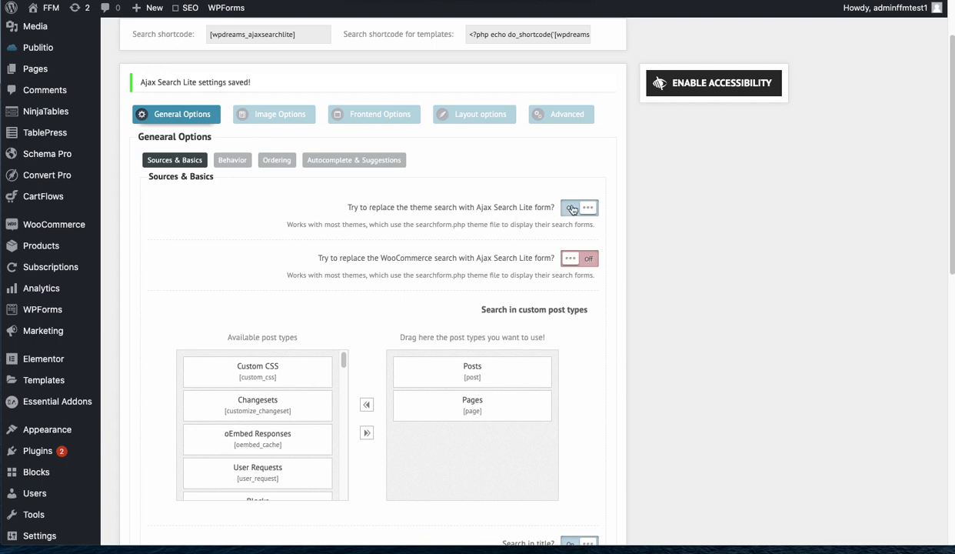
# Step: Turn on replacing the theme search with the Ajax Search Lite form and save the options
pyautogui.scroll(-8, 595, 385)
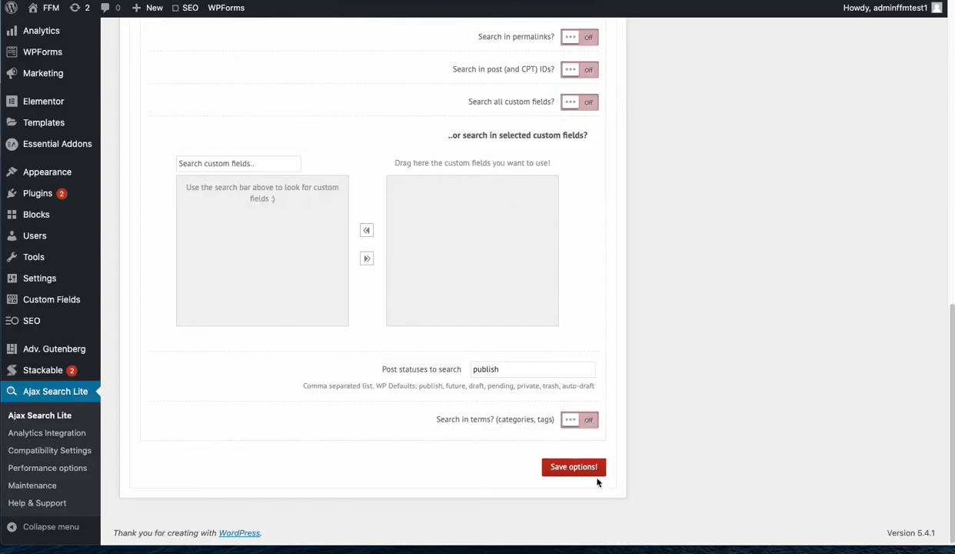
pyautogui.click(593, 473)
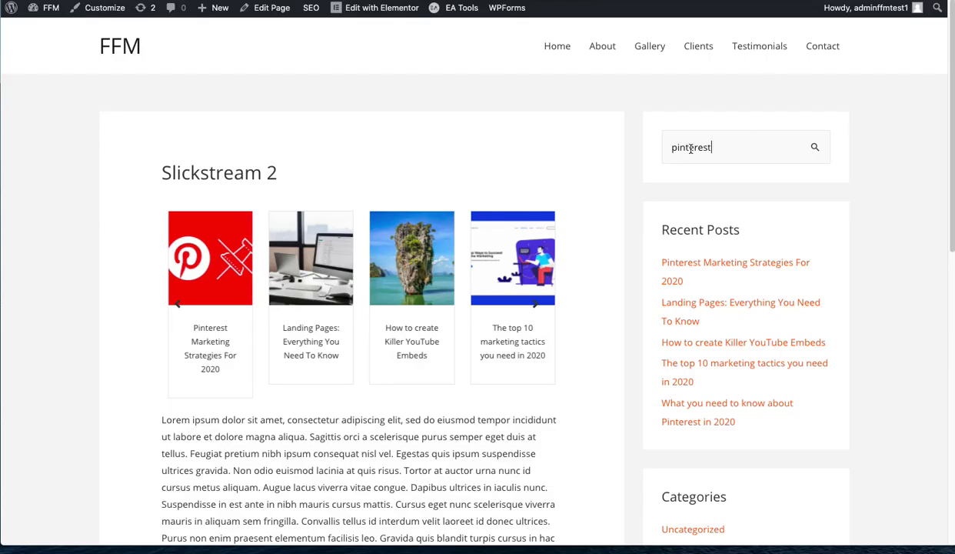
# Step: Reload the Slickstream 2 page and test the live sidebar search with "pin"
pyautogui.doubleClick(669, 137)
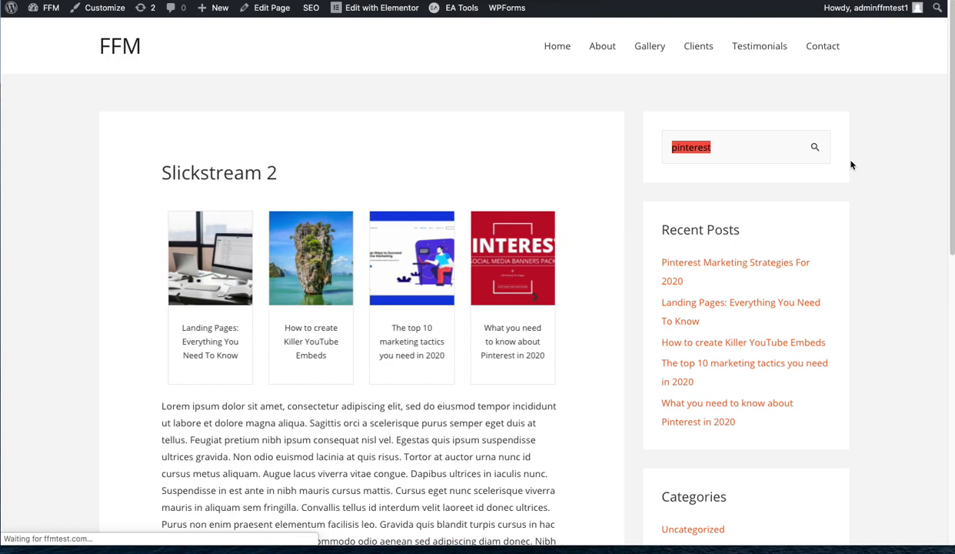
pyautogui.click(763, 140)
pyautogui.write('pin')
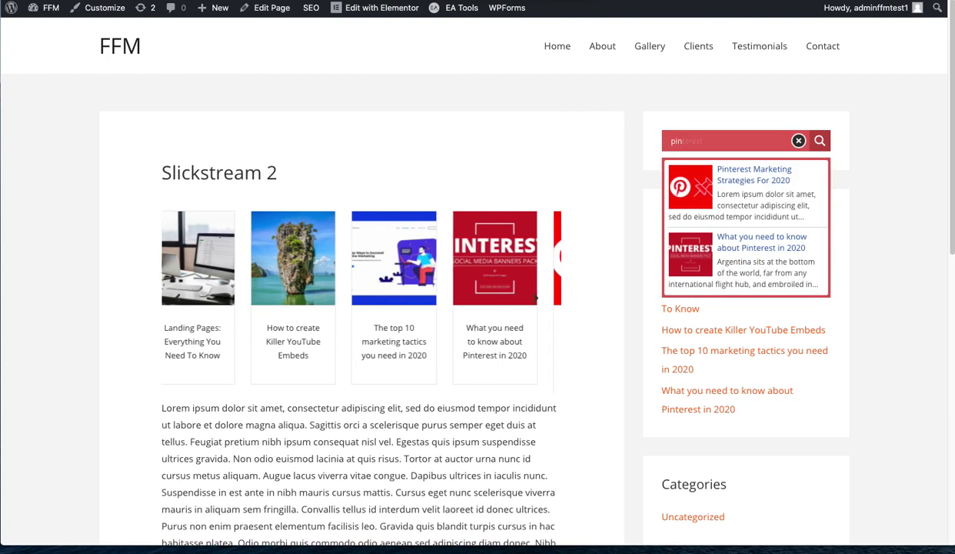
pyautogui.click(894, 157)
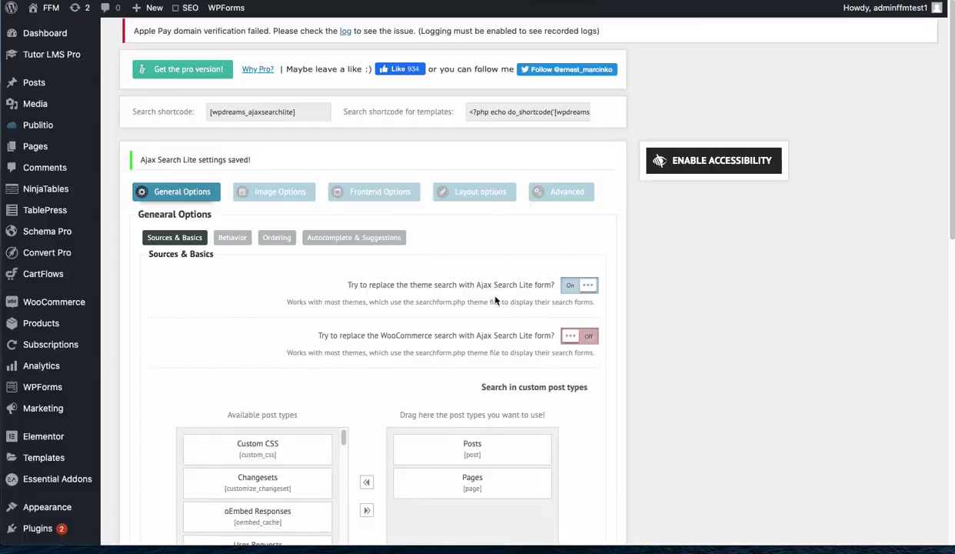
# Step: Copy the search shortcode [wpdreams_ajaxsearchlite] from the Ajax Search Lite settings
pyautogui.scroll(-2, 483, 286)
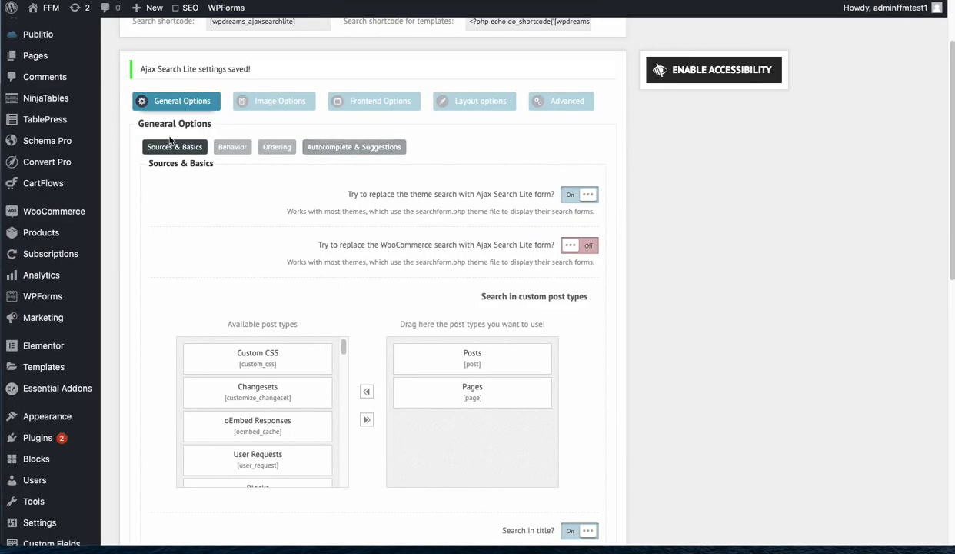
pyautogui.scroll(2, 171, 140)
pyautogui.click(252, 112)
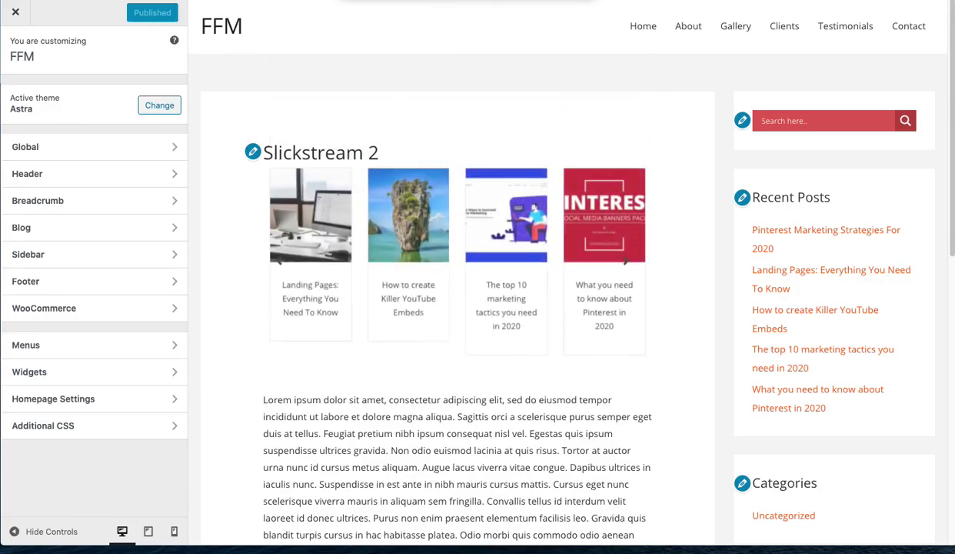
# Step: In the theme customizer, set the primary menu's last item to Text / HTML containing the shortcode [wpdreams_ajaxsearchlite]
pyautogui.click(164, 179)
pyautogui.click(170, 155)
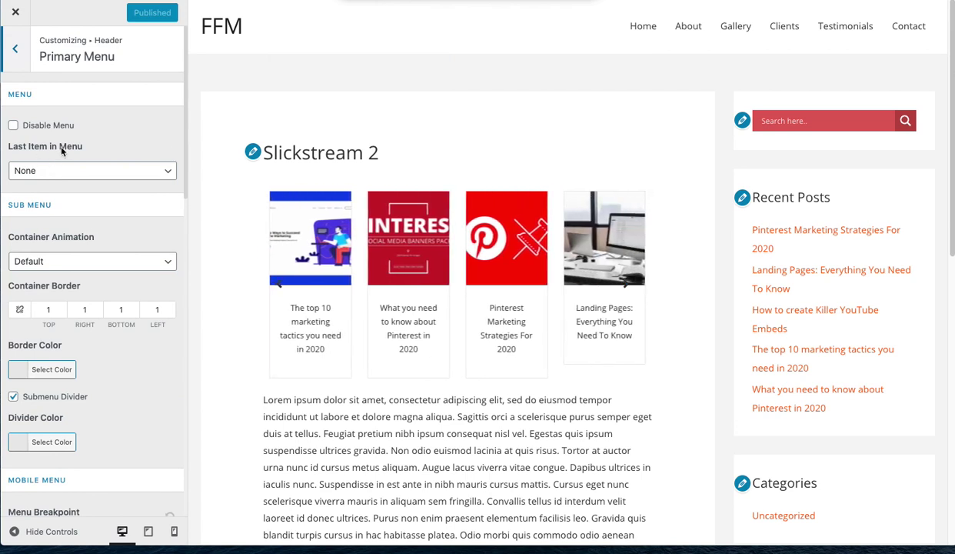
pyautogui.click(164, 176)
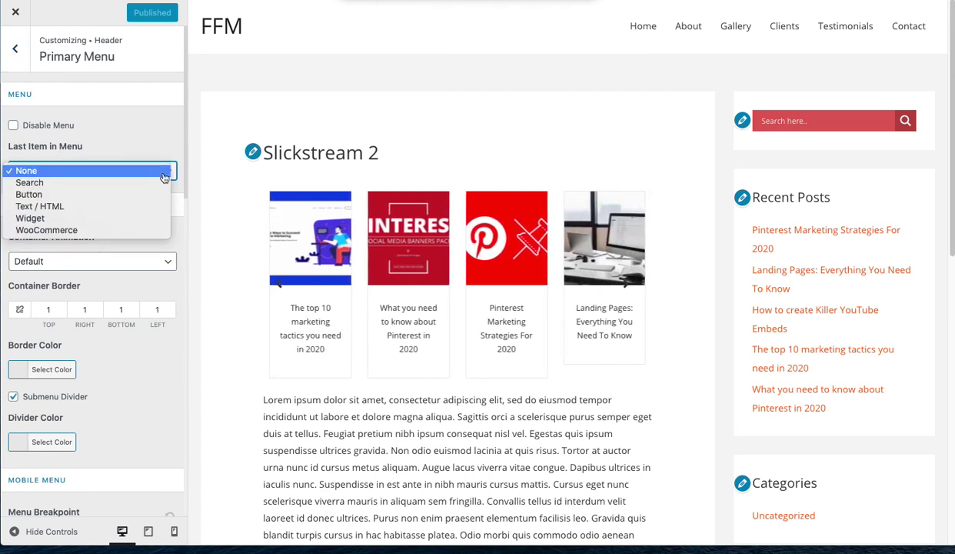
pyautogui.click(70, 213)
pyautogui.click(166, 246)
pyautogui.moveTo(166, 246); pyautogui.dragTo(9, 229)
pyautogui.click(77, 269)
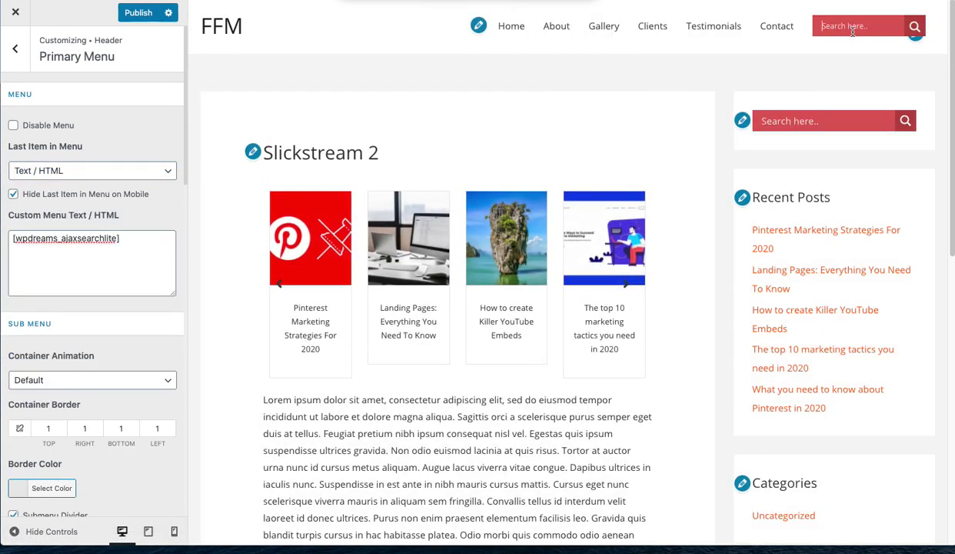